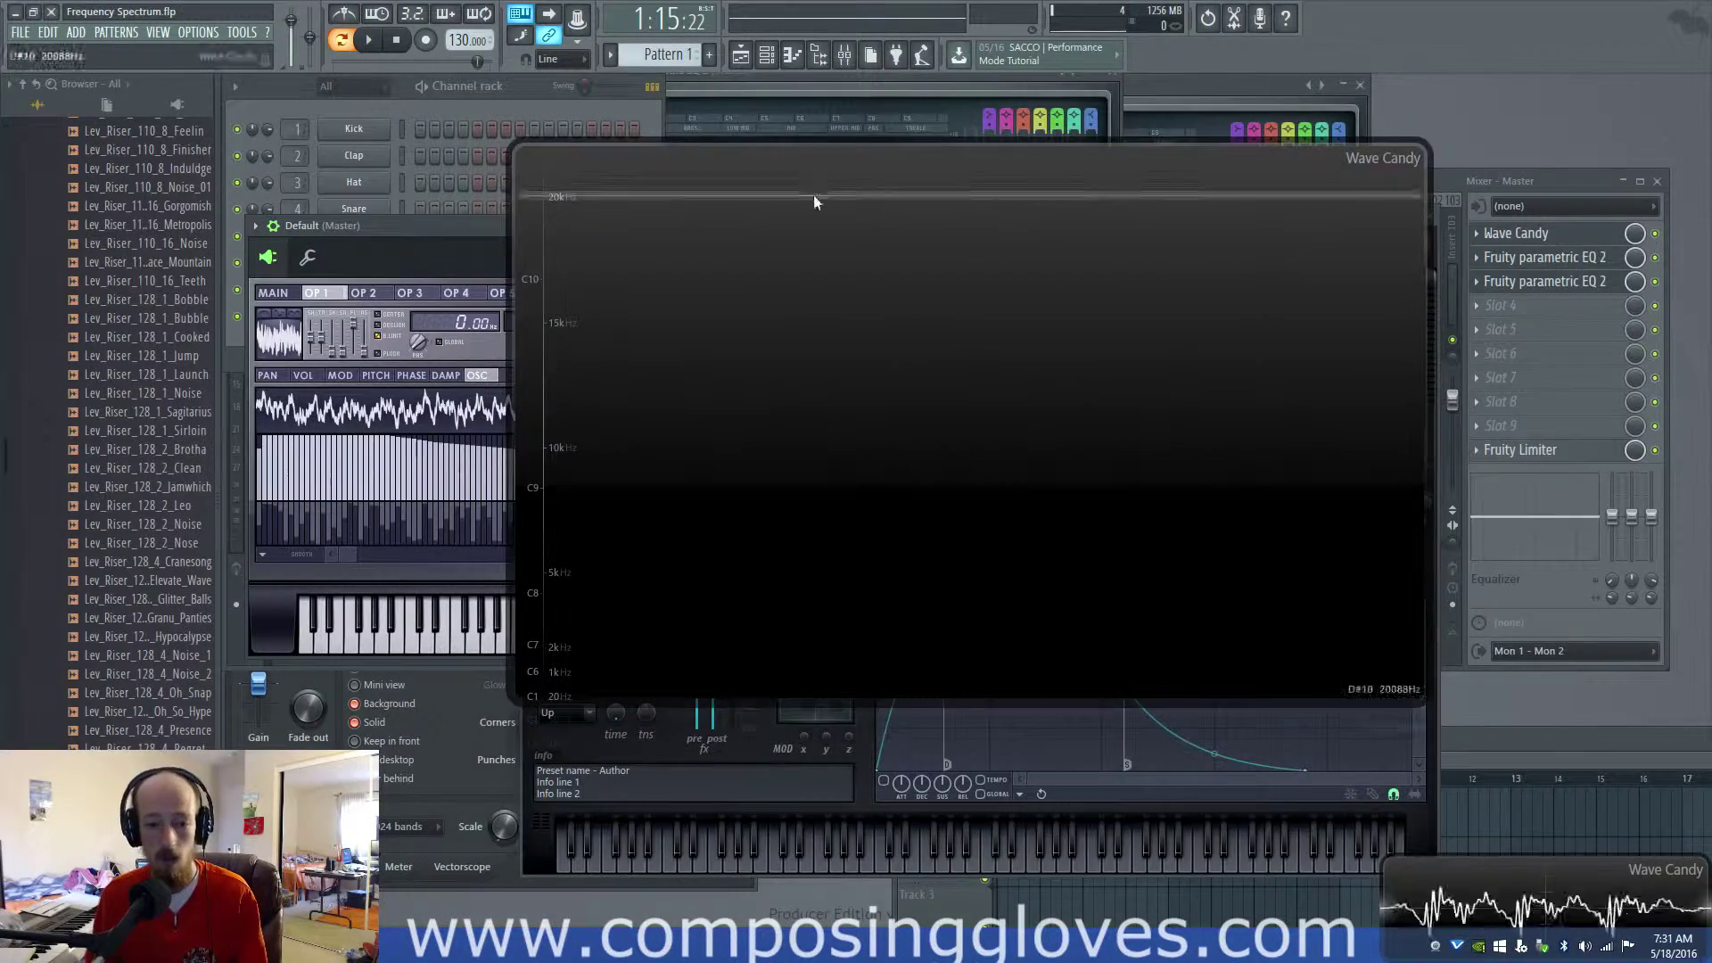
- Move the Wave Candy spectrum down-right and bring the eight-channel rack to the front
{"action": "left_click_drag", "start_coordinate": [813, 195], "coordinate": [983, 539]}
{"action": "left_click", "coordinate": [461, 80]}
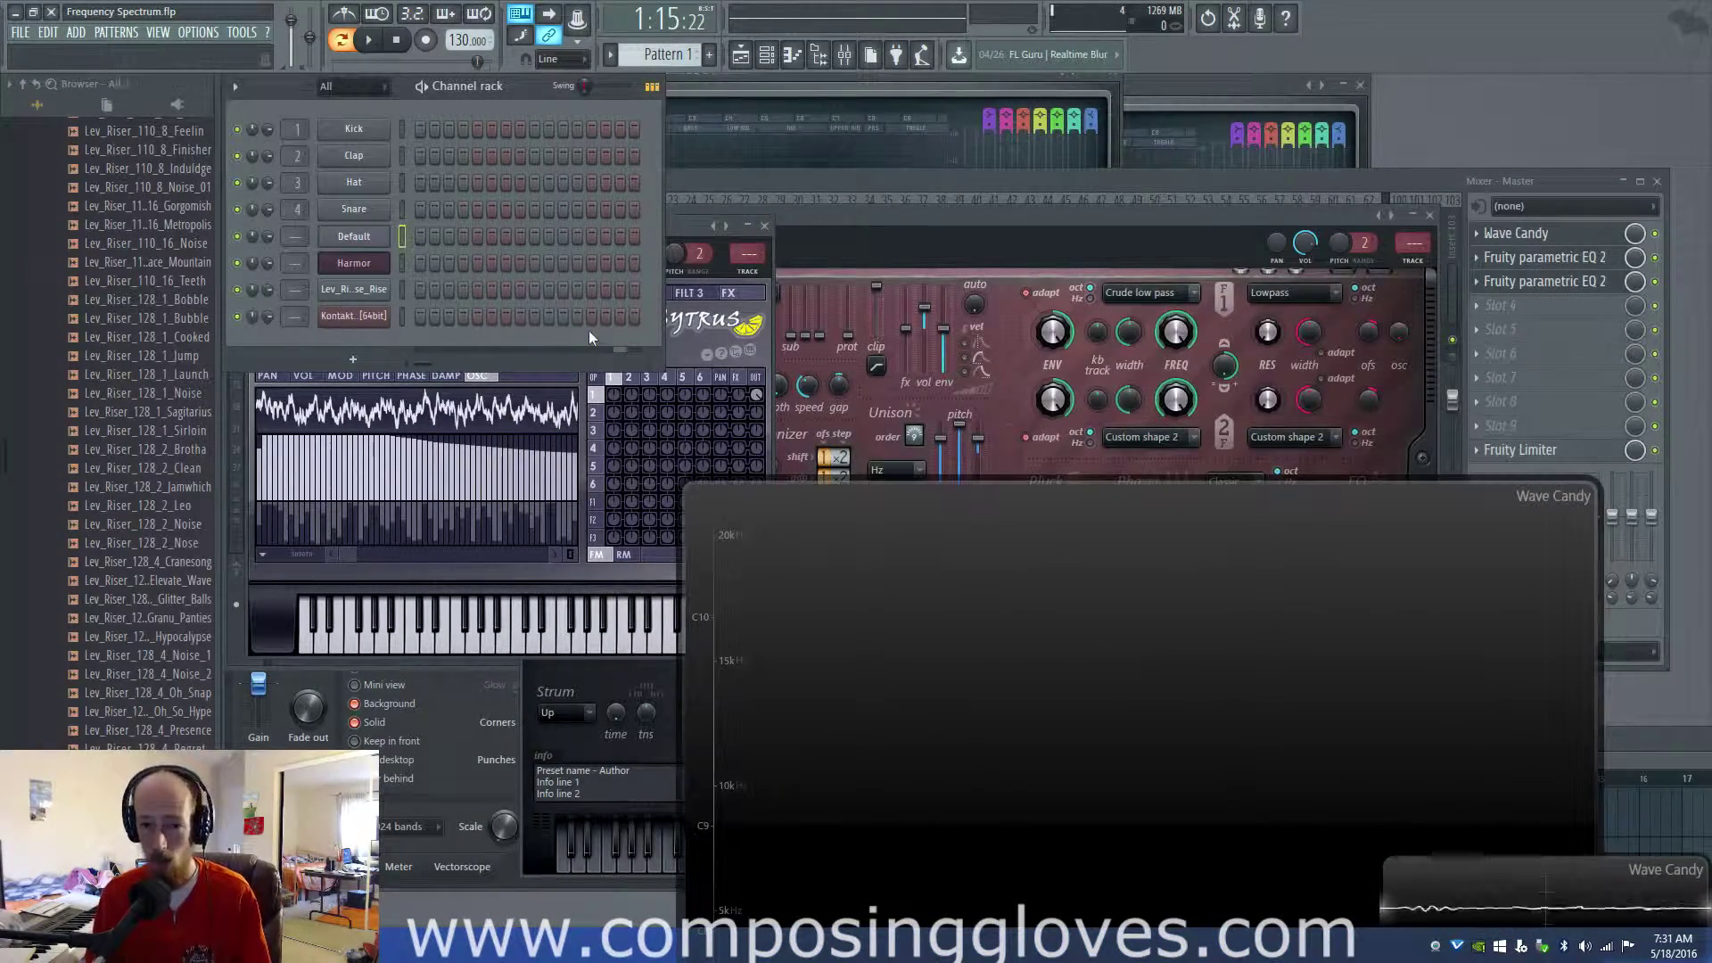
- Add a Harmor instrument channel to the Channel rack and move its window higher up
{"action": "left_click", "coordinate": [353, 358]}
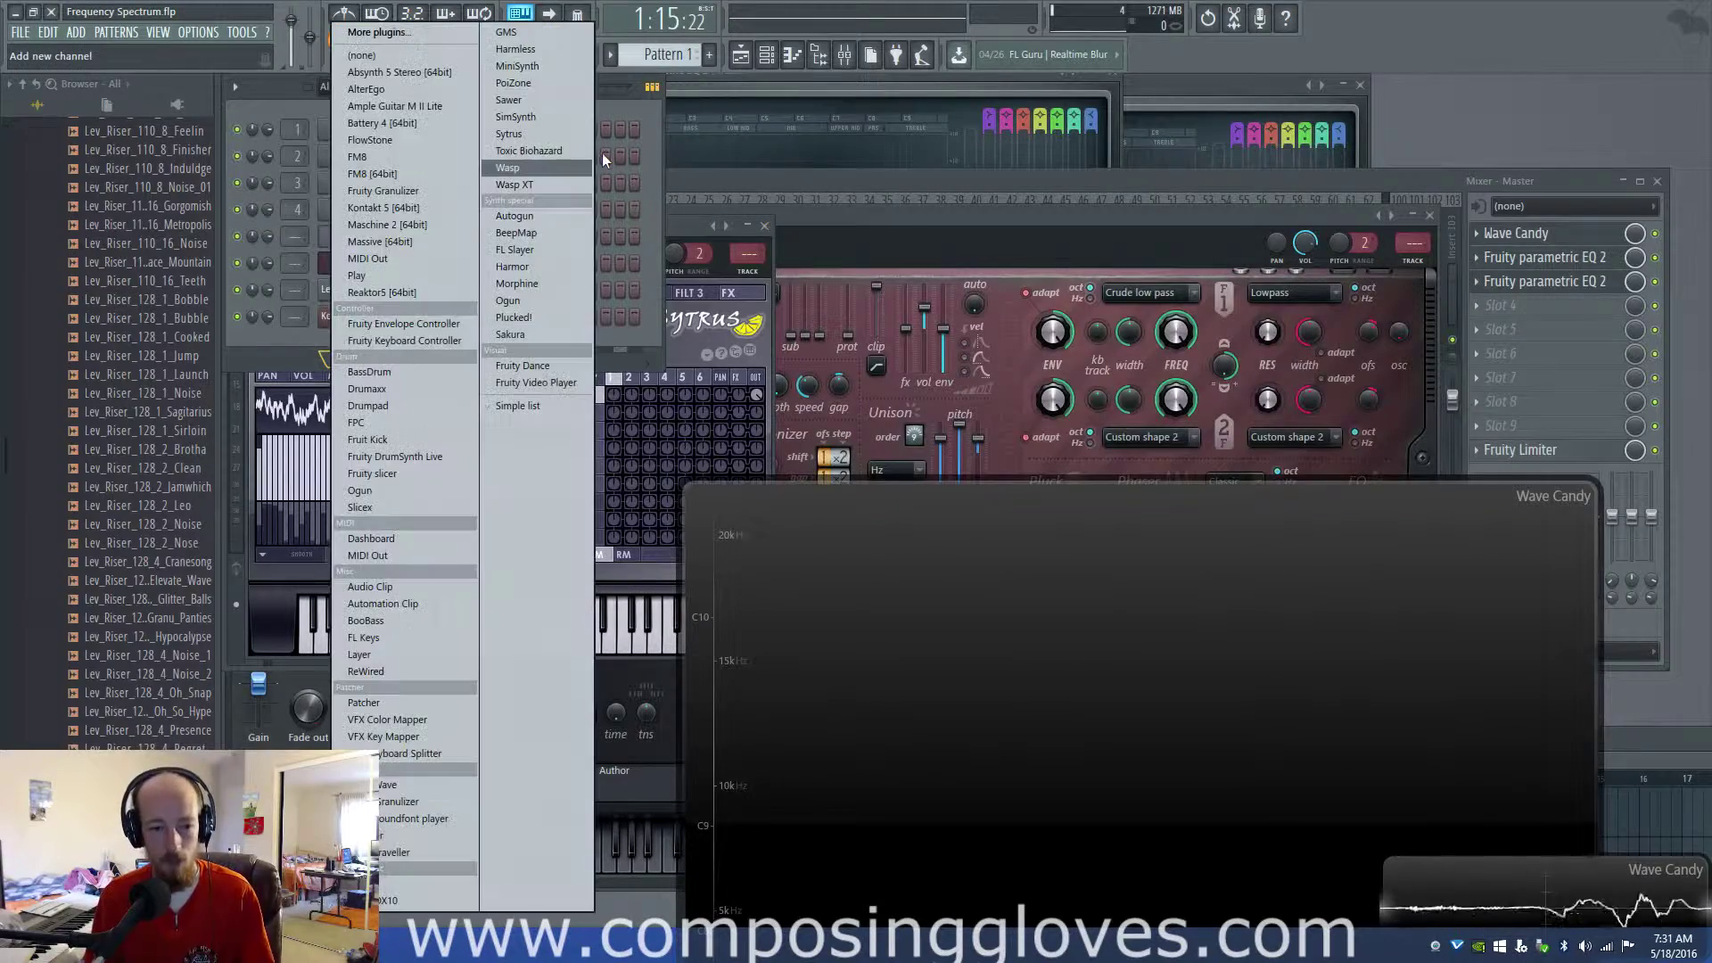
{"action": "left_click", "coordinate": [569, 265]}
{"action": "left_click_drag", "start_coordinate": [785, 253], "coordinate": [770, 148]}
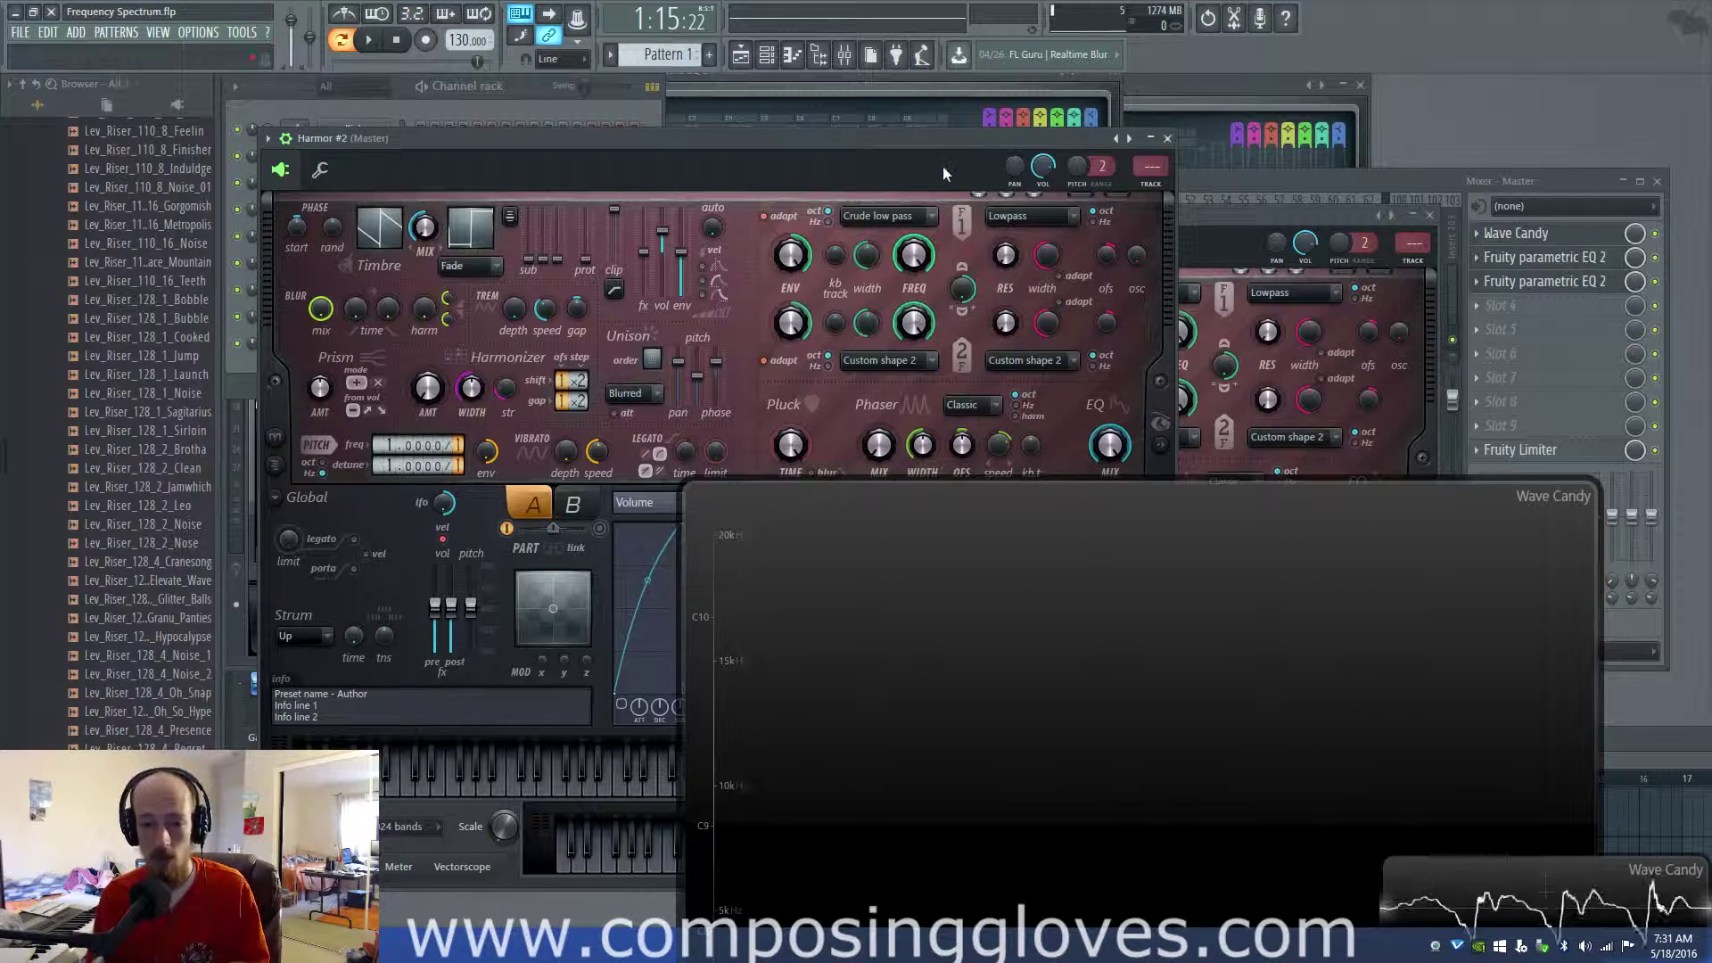
- Place the Wave Candy spectrum over Harmor, shift it left, and bring the master mixer forward
{"action": "left_click_drag", "start_coordinate": [1095, 670], "coordinate": [1178, 474]}
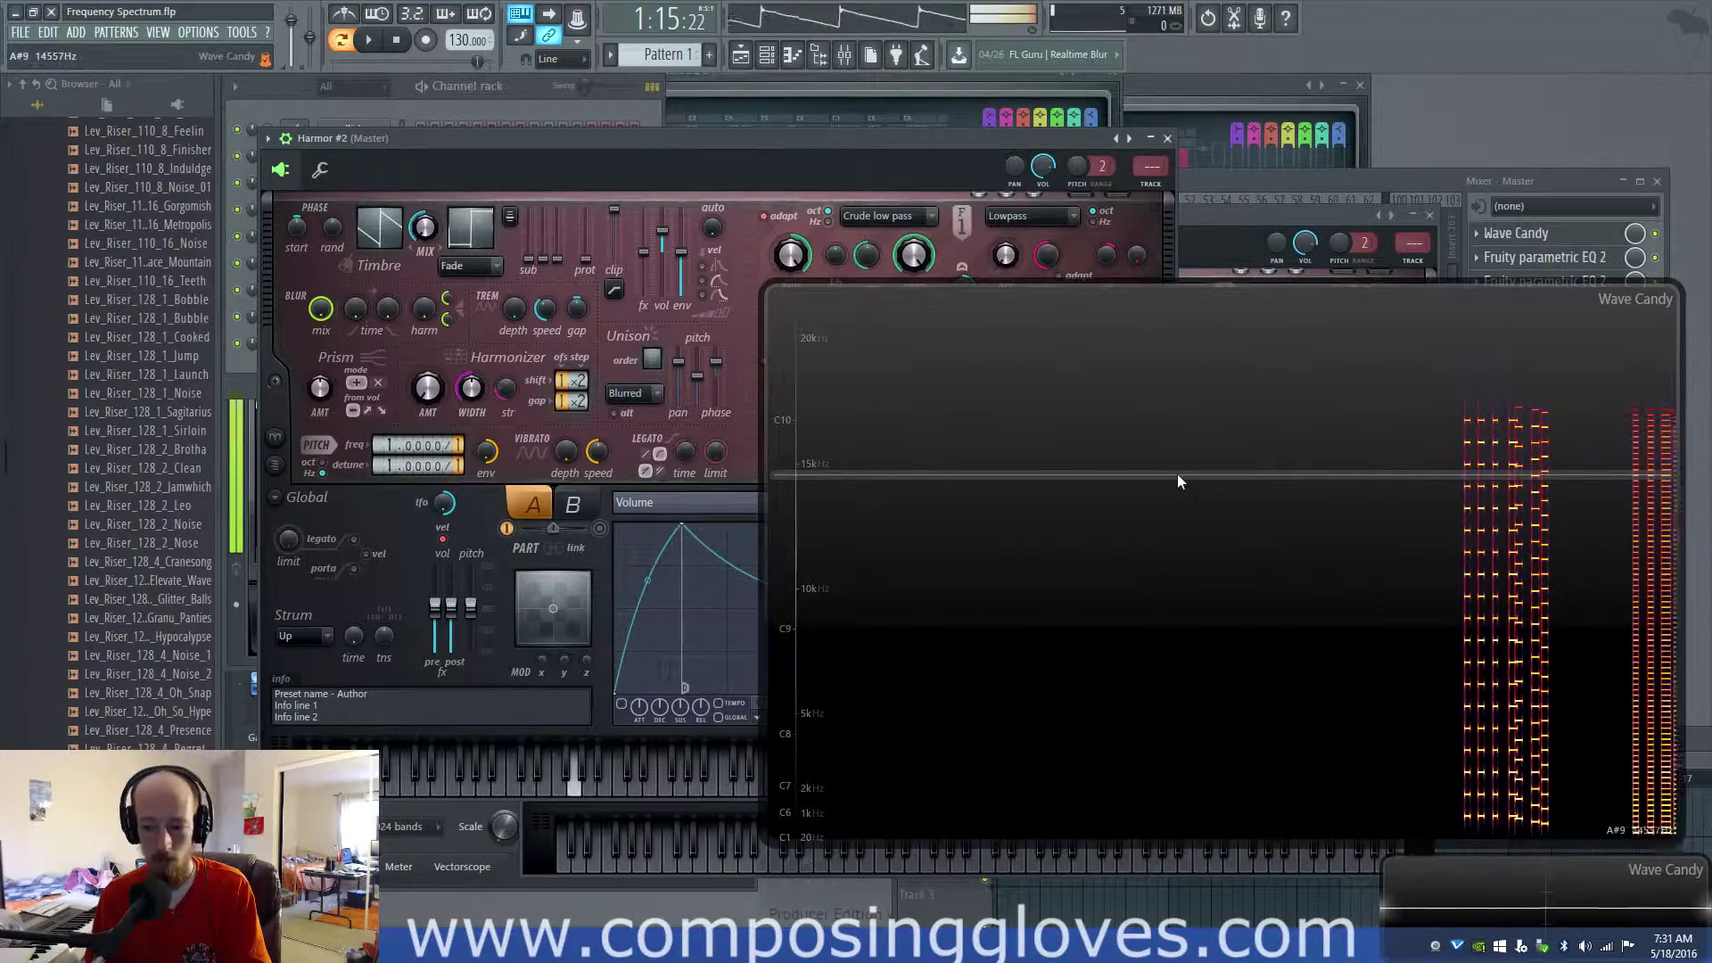
{"action": "left_click_drag", "start_coordinate": [1198, 460], "coordinate": [930, 606]}
{"action": "left_click", "coordinate": [1314, 180]}
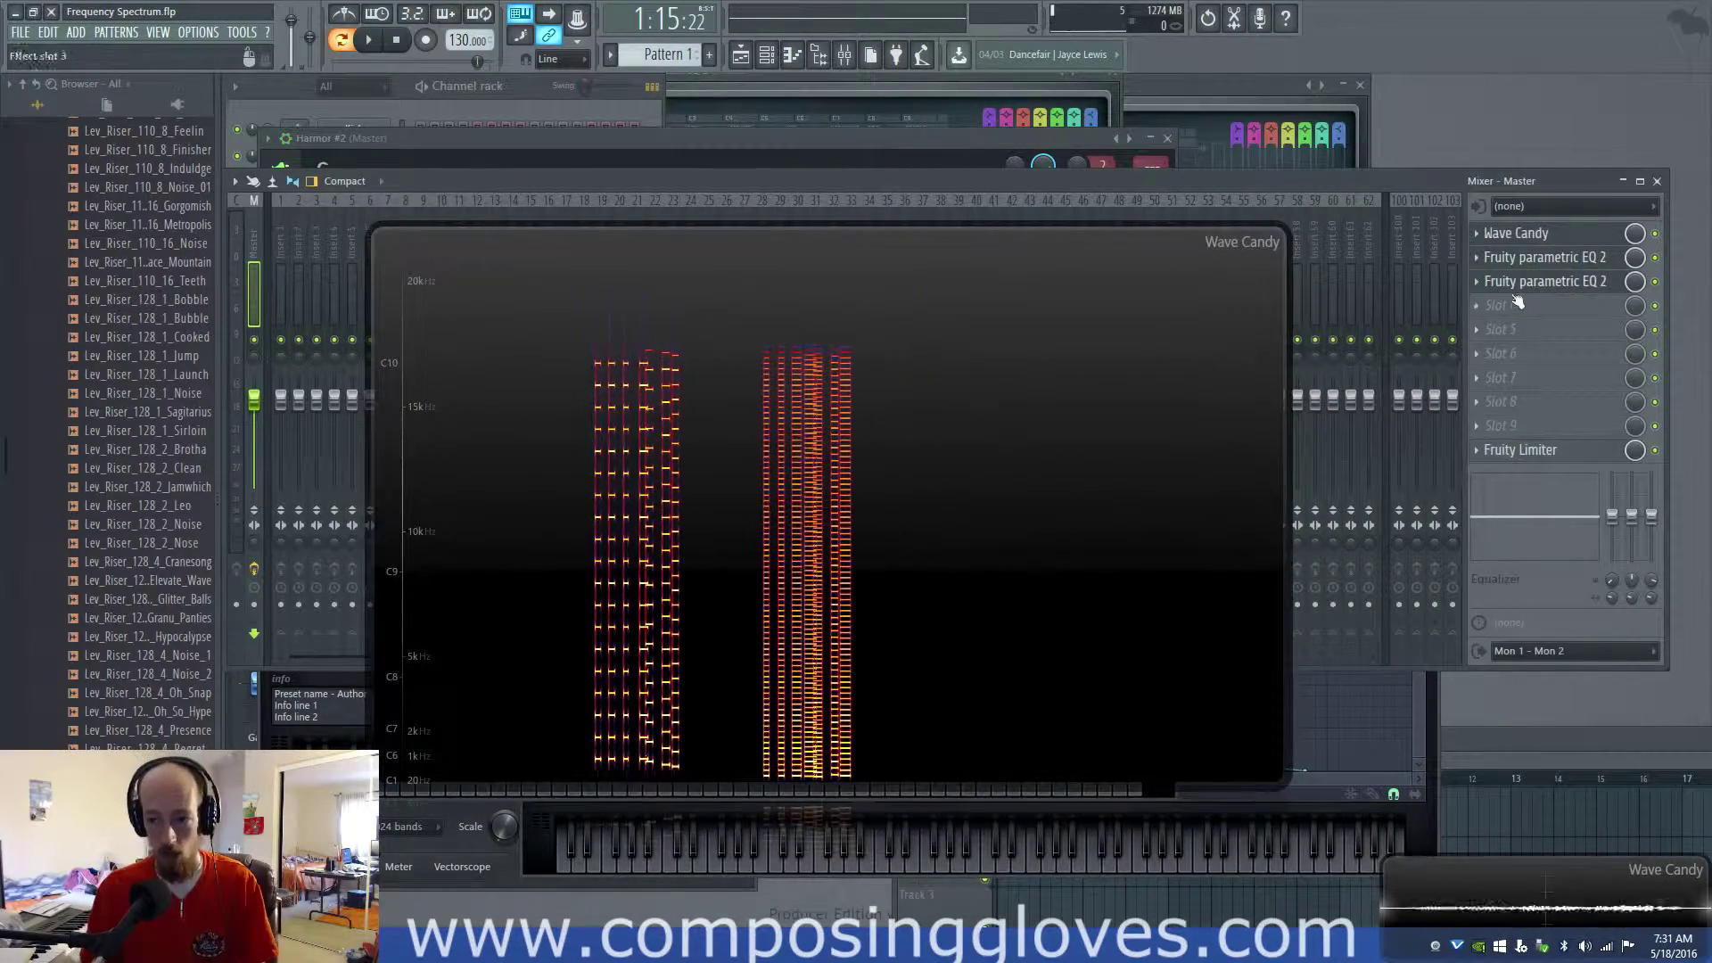
- Insert Fruity Multiband Compressor into the master track's empty effect slot 4
{"action": "left_click", "coordinate": [1487, 306]}
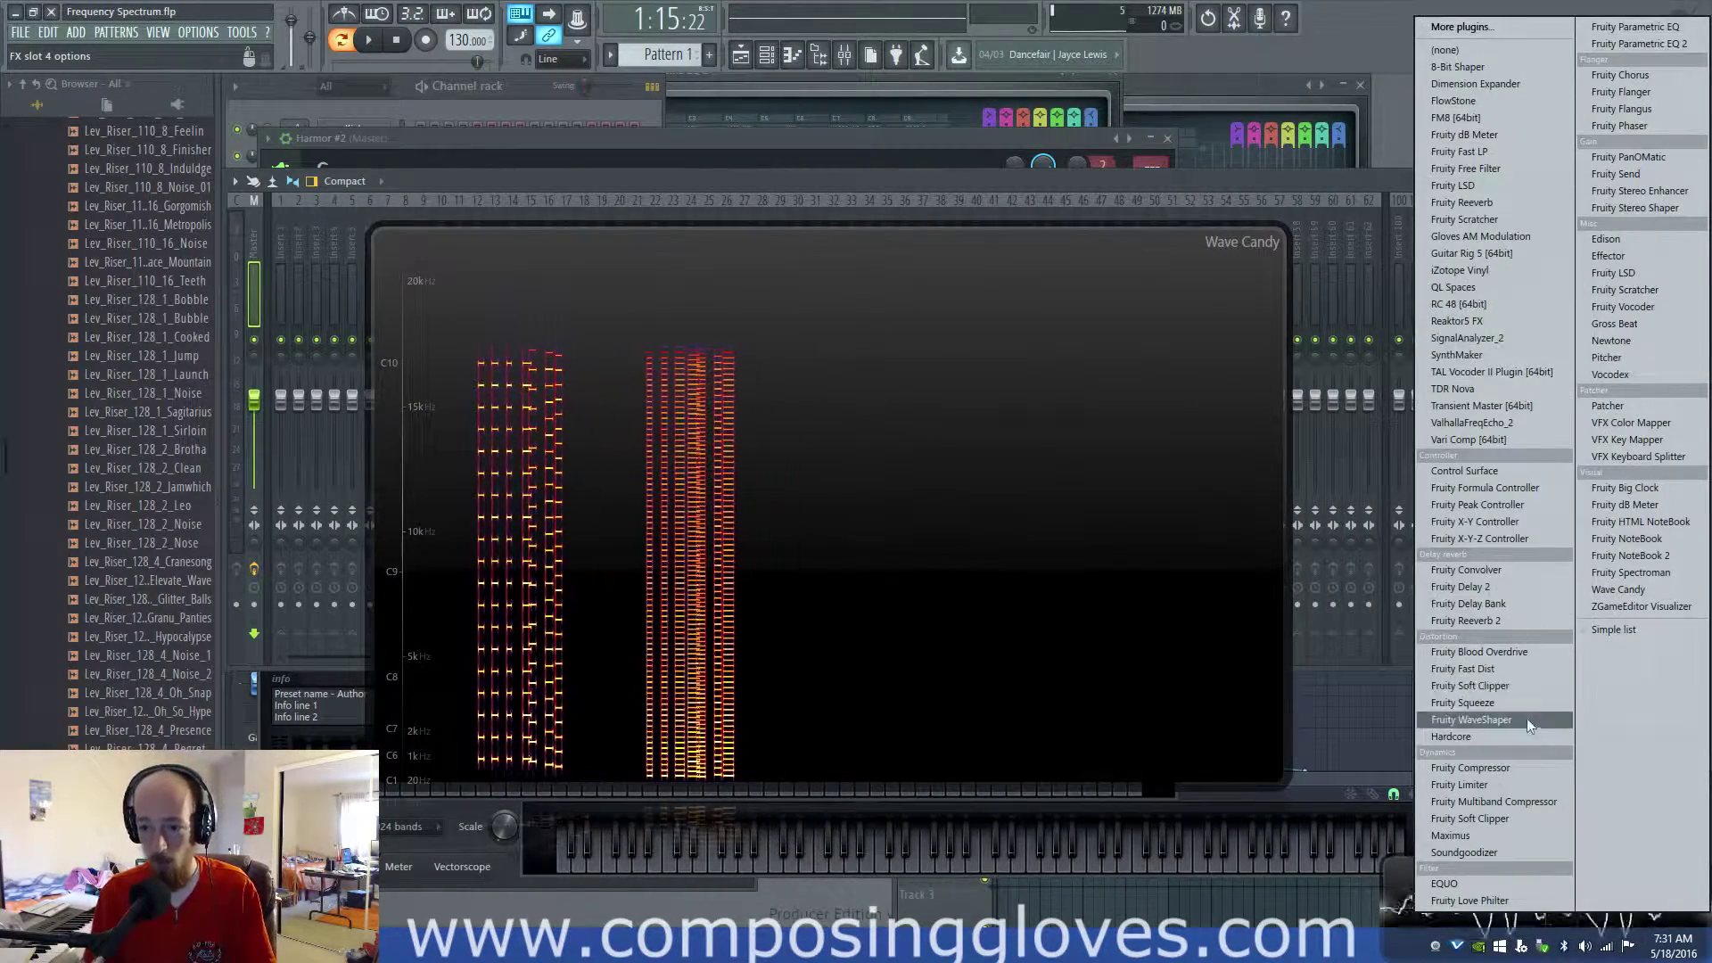
{"action": "left_click", "coordinate": [1494, 801]}
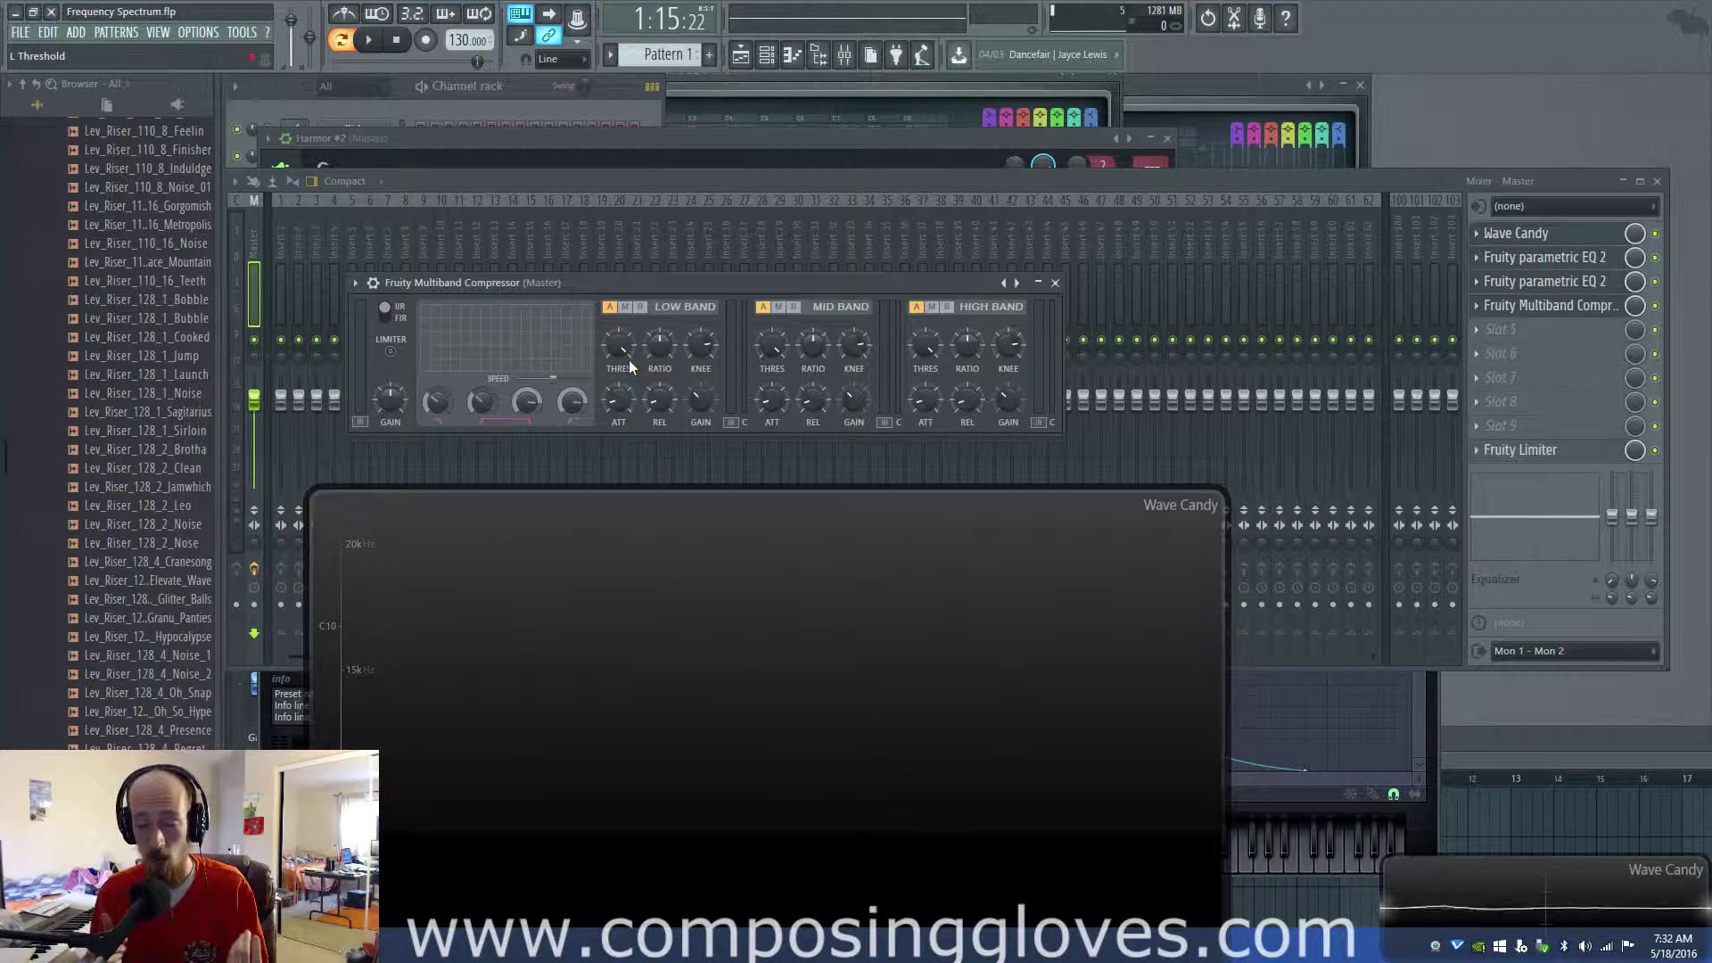
- Lower the multiband compressor's SPEED slider
{"action": "left_click_drag", "start_coordinate": [553, 378], "coordinate": [519, 378]}
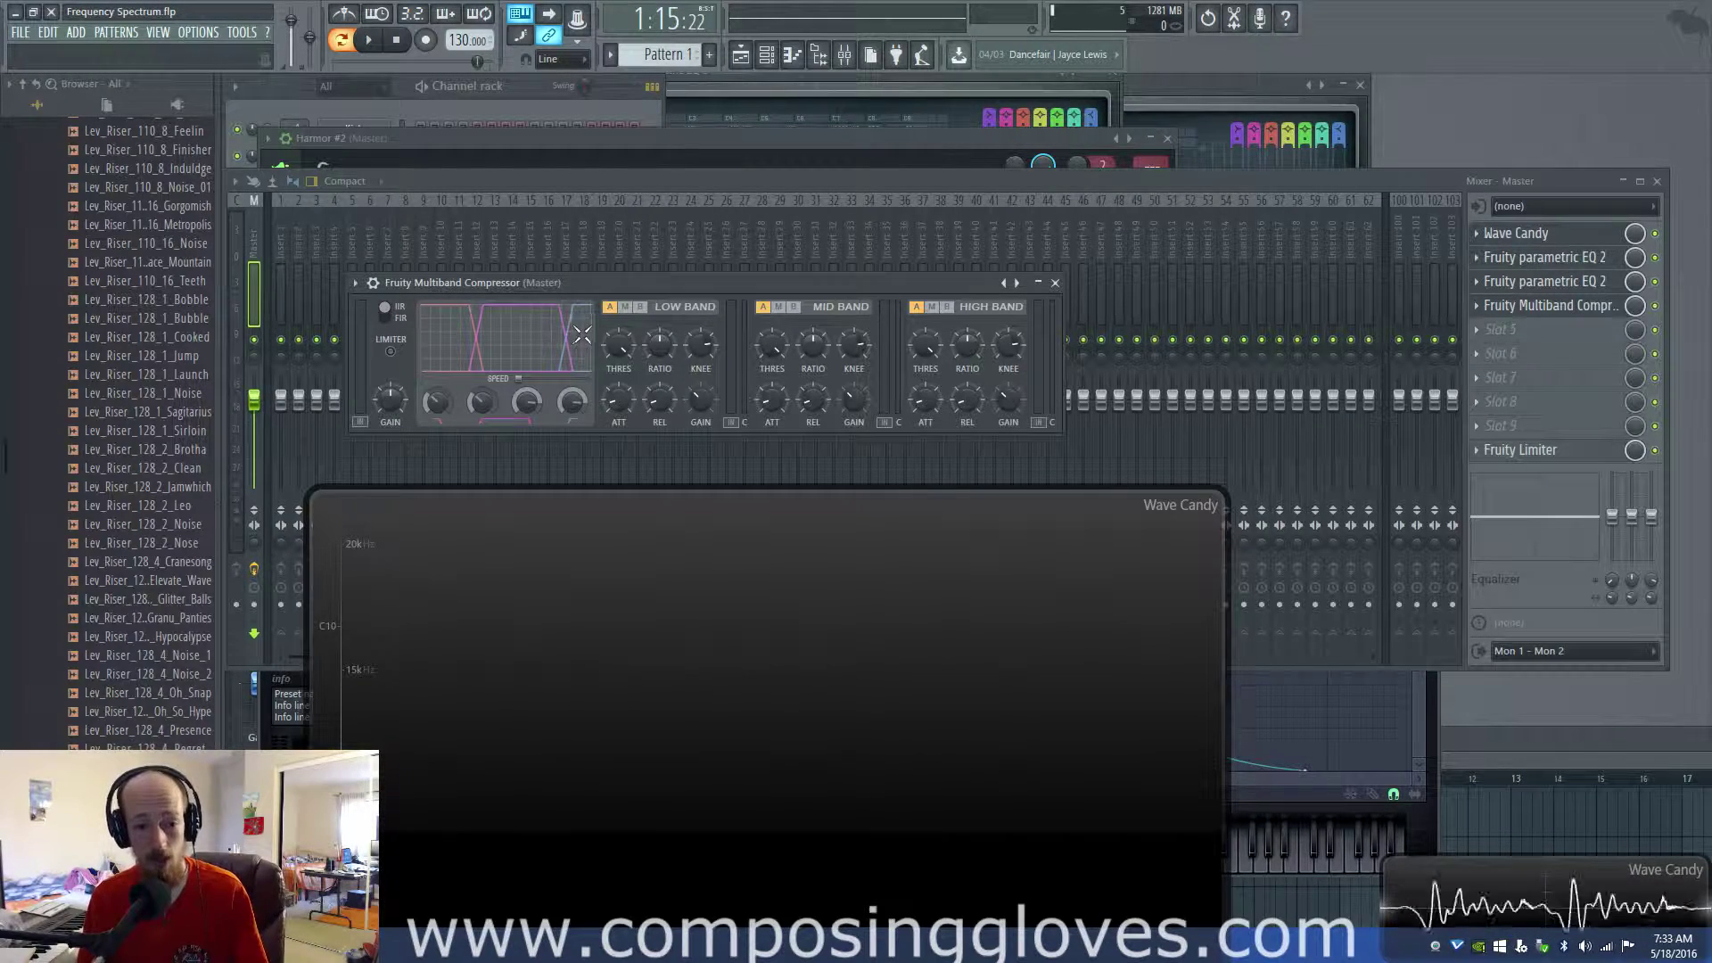
- Mute the LOW, MID and HIGH bands in turn, then reactivate the mid and high bands
{"action": "left_click", "coordinate": [625, 306]}
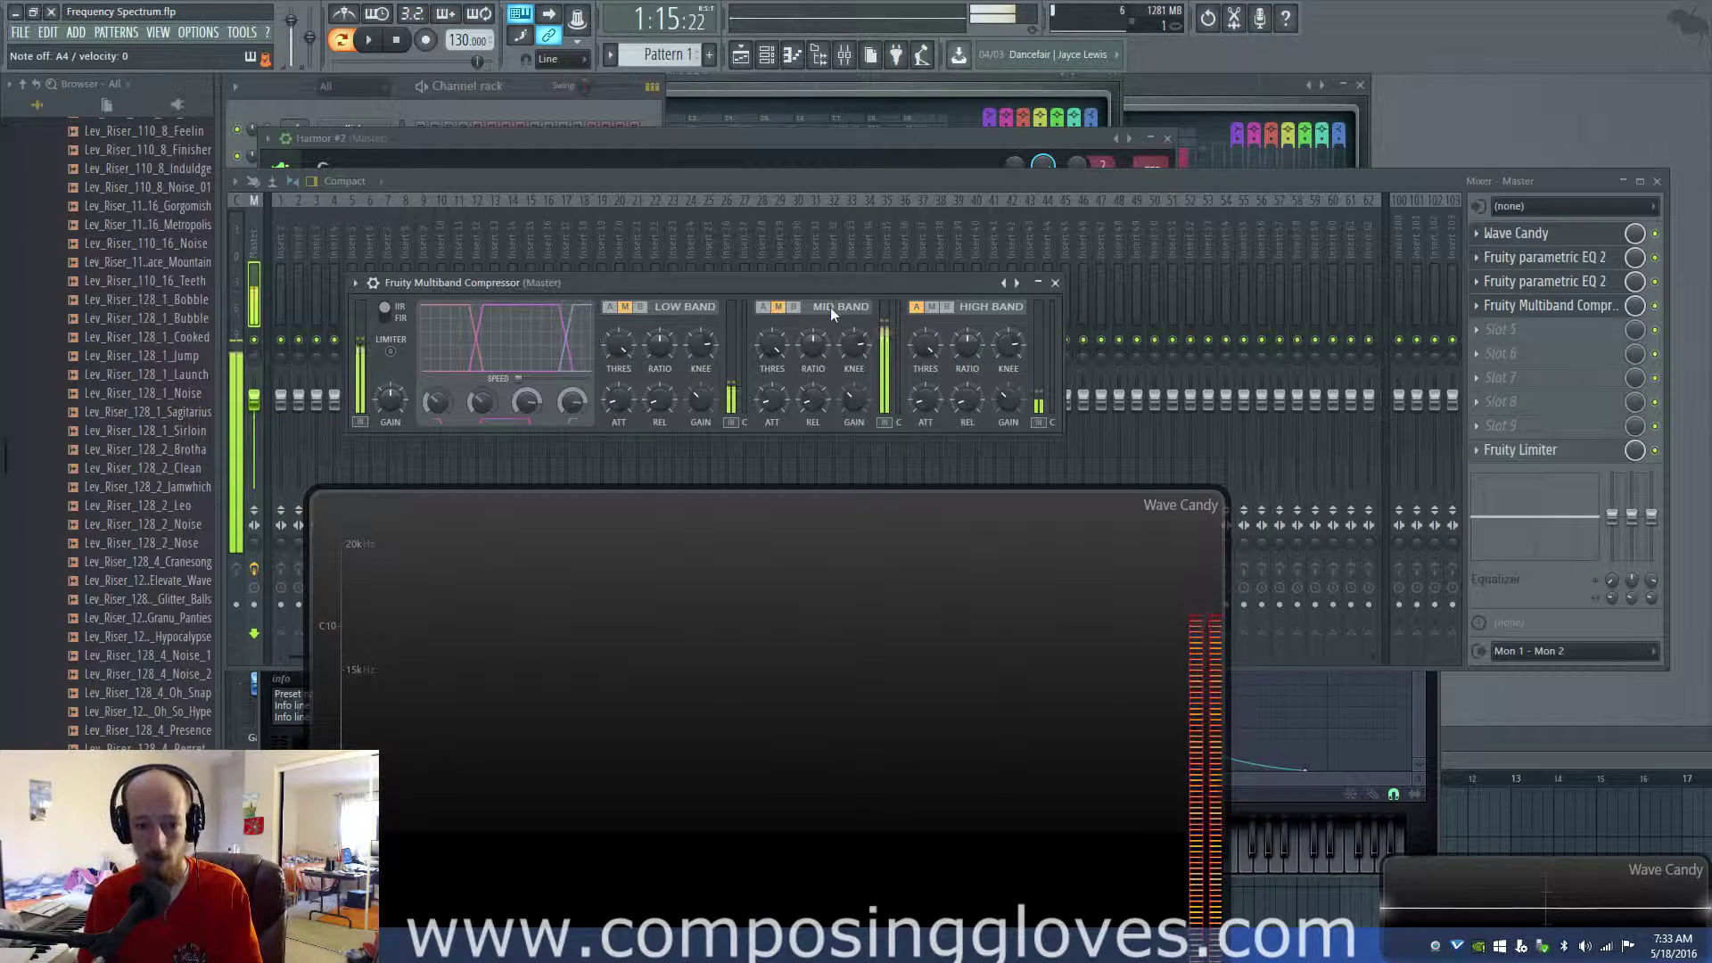
{"action": "left_click", "coordinate": [779, 307]}
{"action": "left_click", "coordinate": [932, 307]}
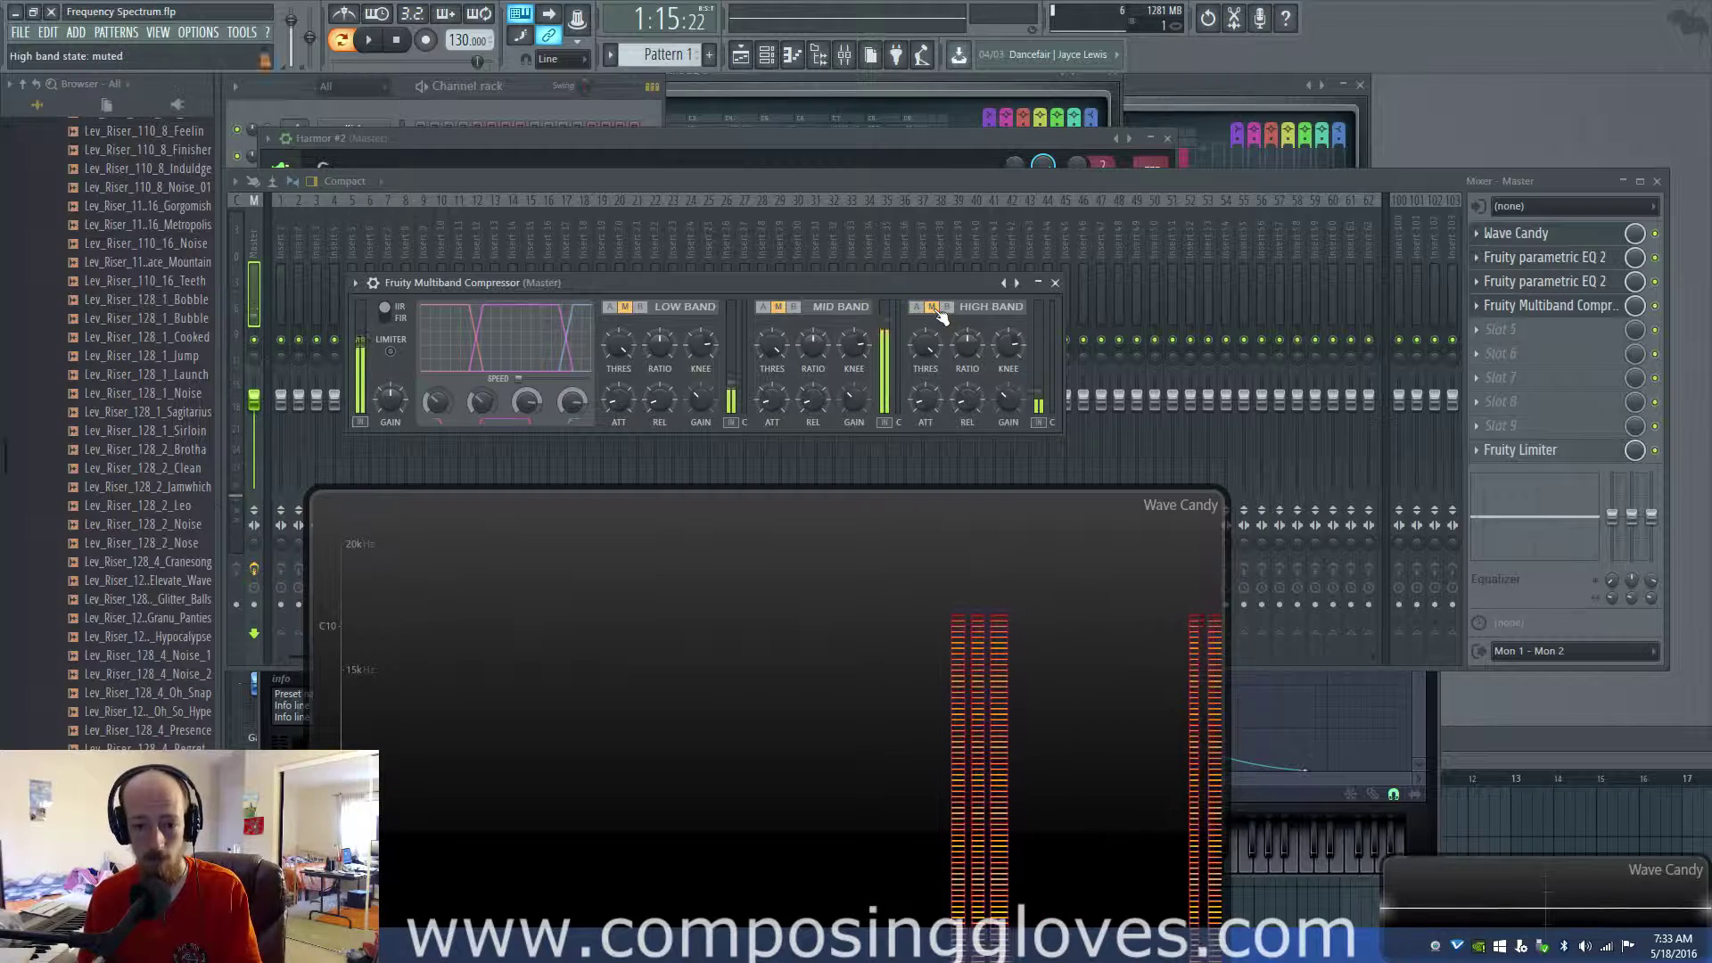
{"action": "left_click", "coordinate": [770, 307]}
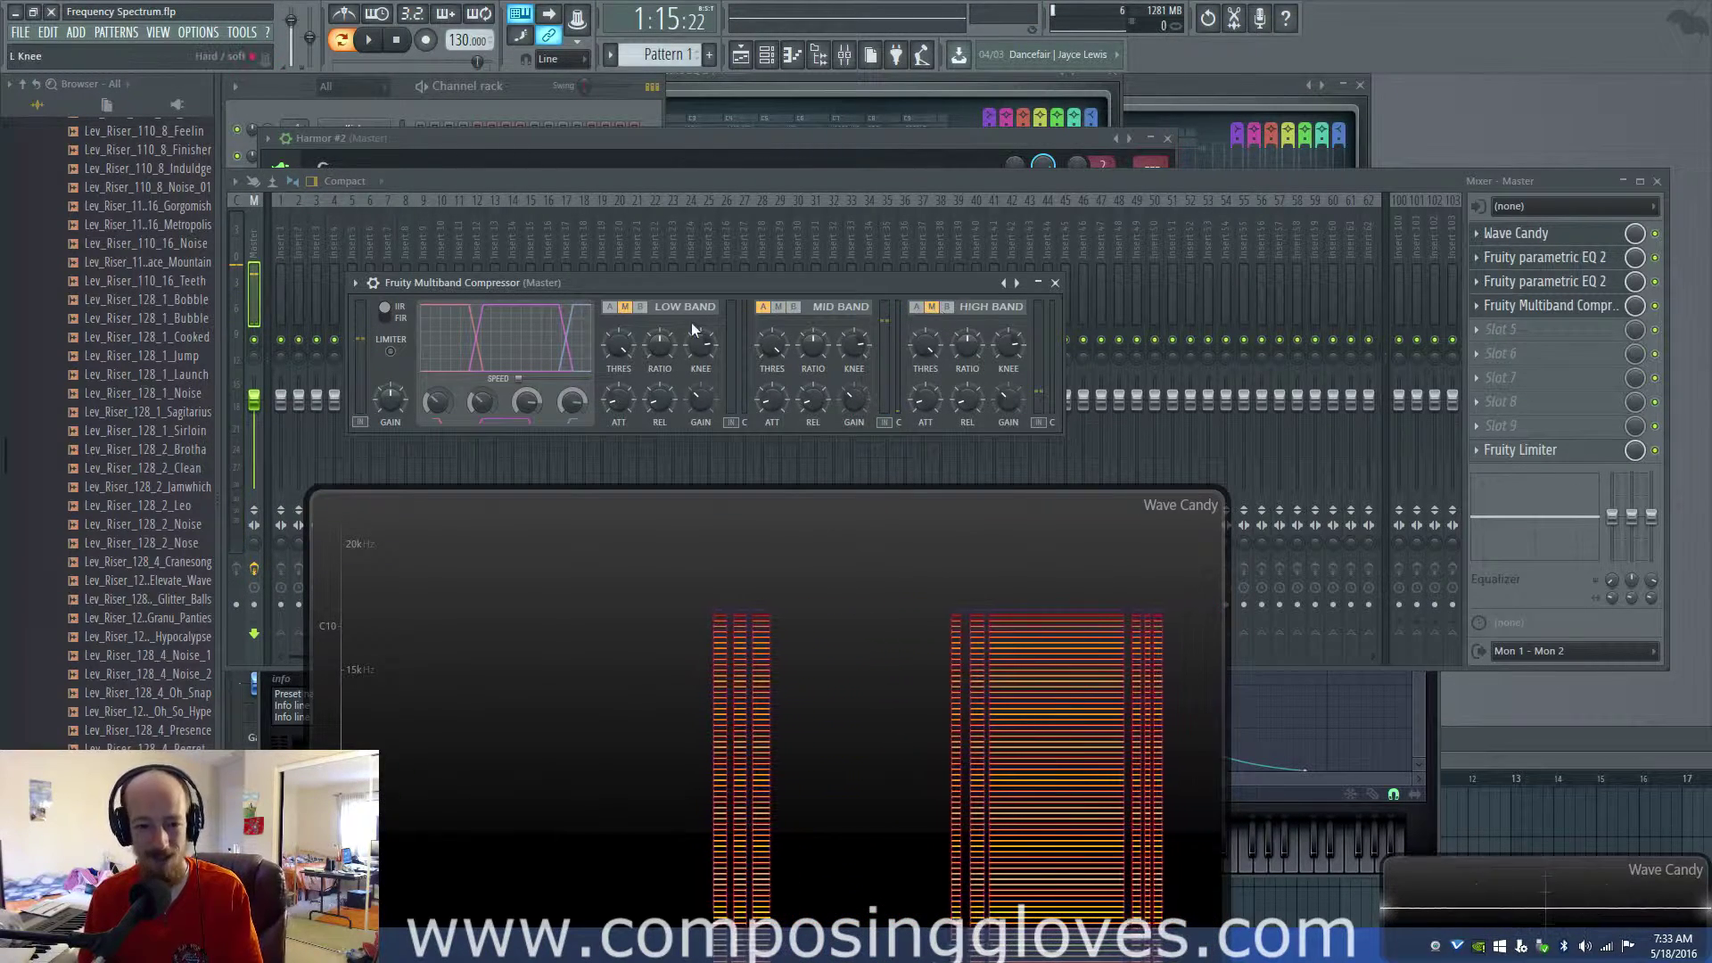
{"action": "left_click", "coordinate": [779, 307]}
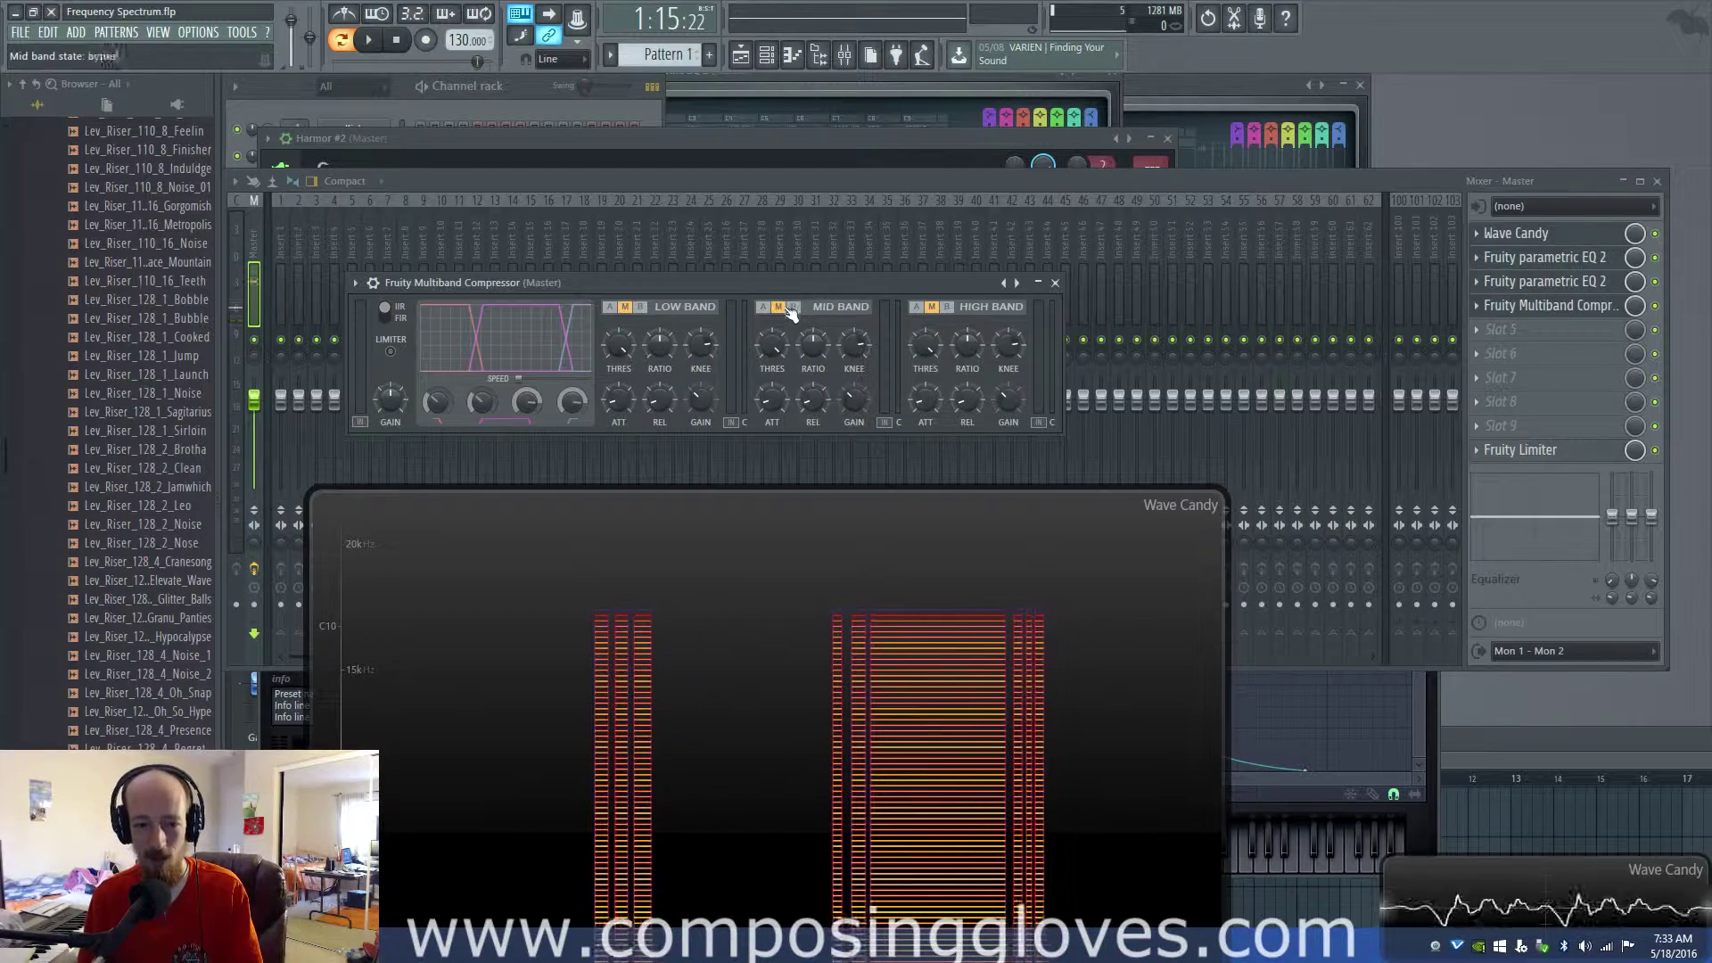
{"action": "left_click", "coordinate": [626, 307]}
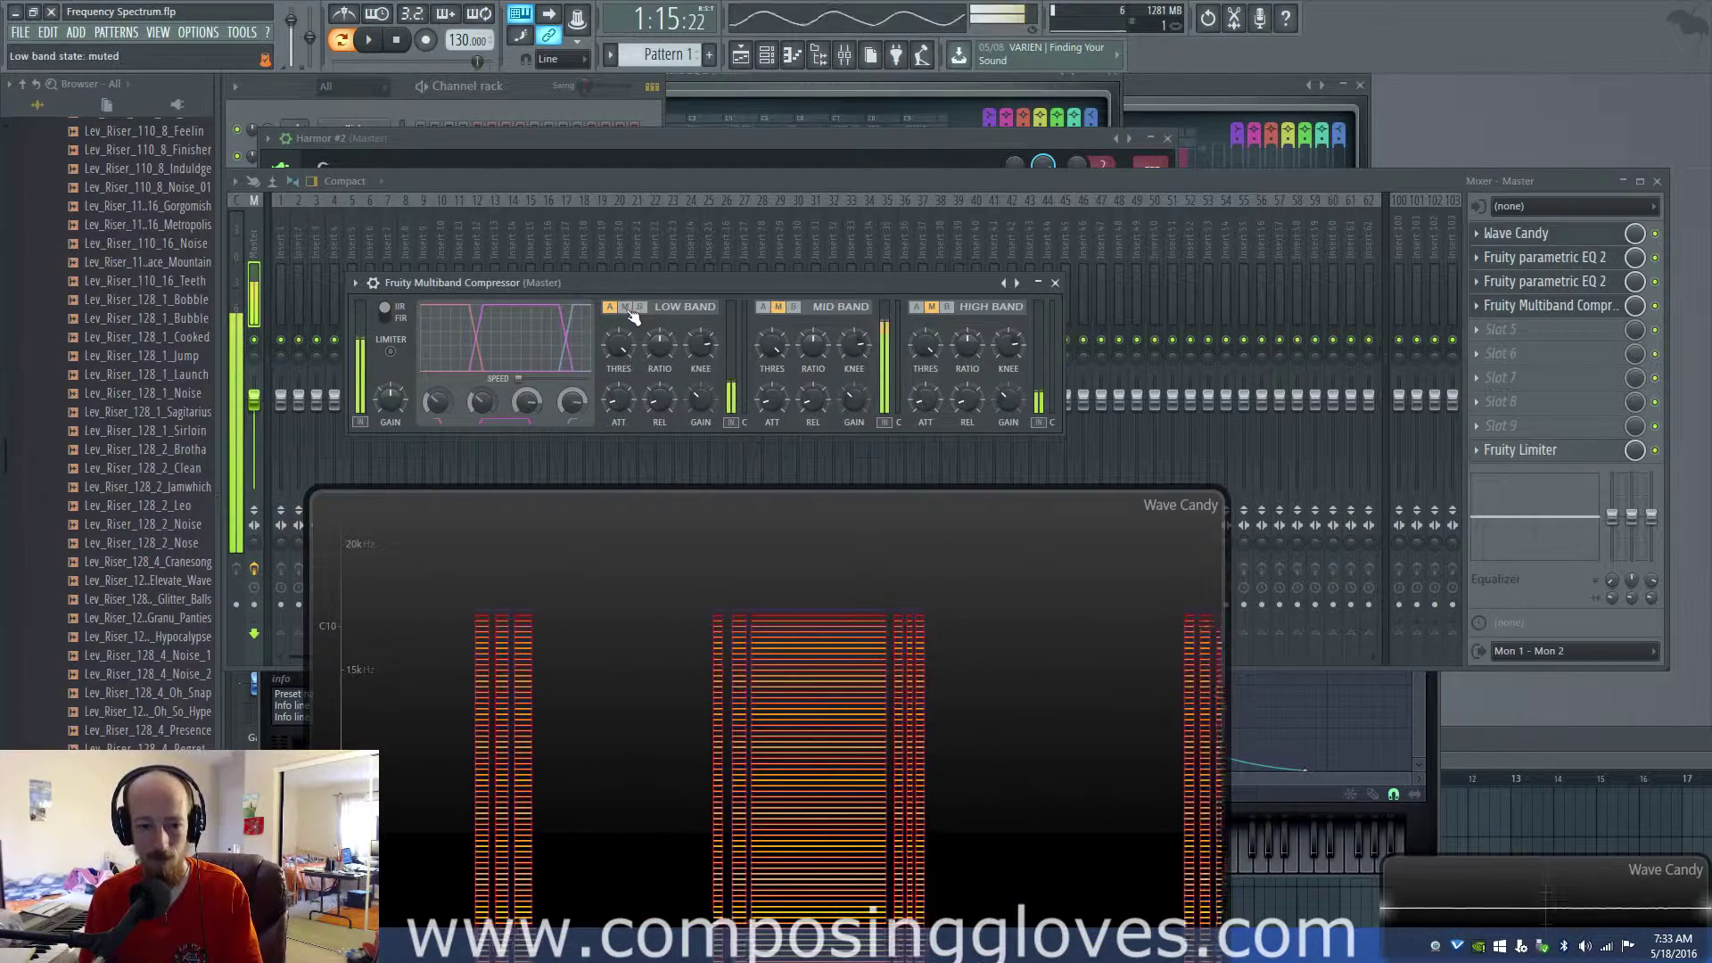
{"action": "left_click", "coordinate": [763, 307]}
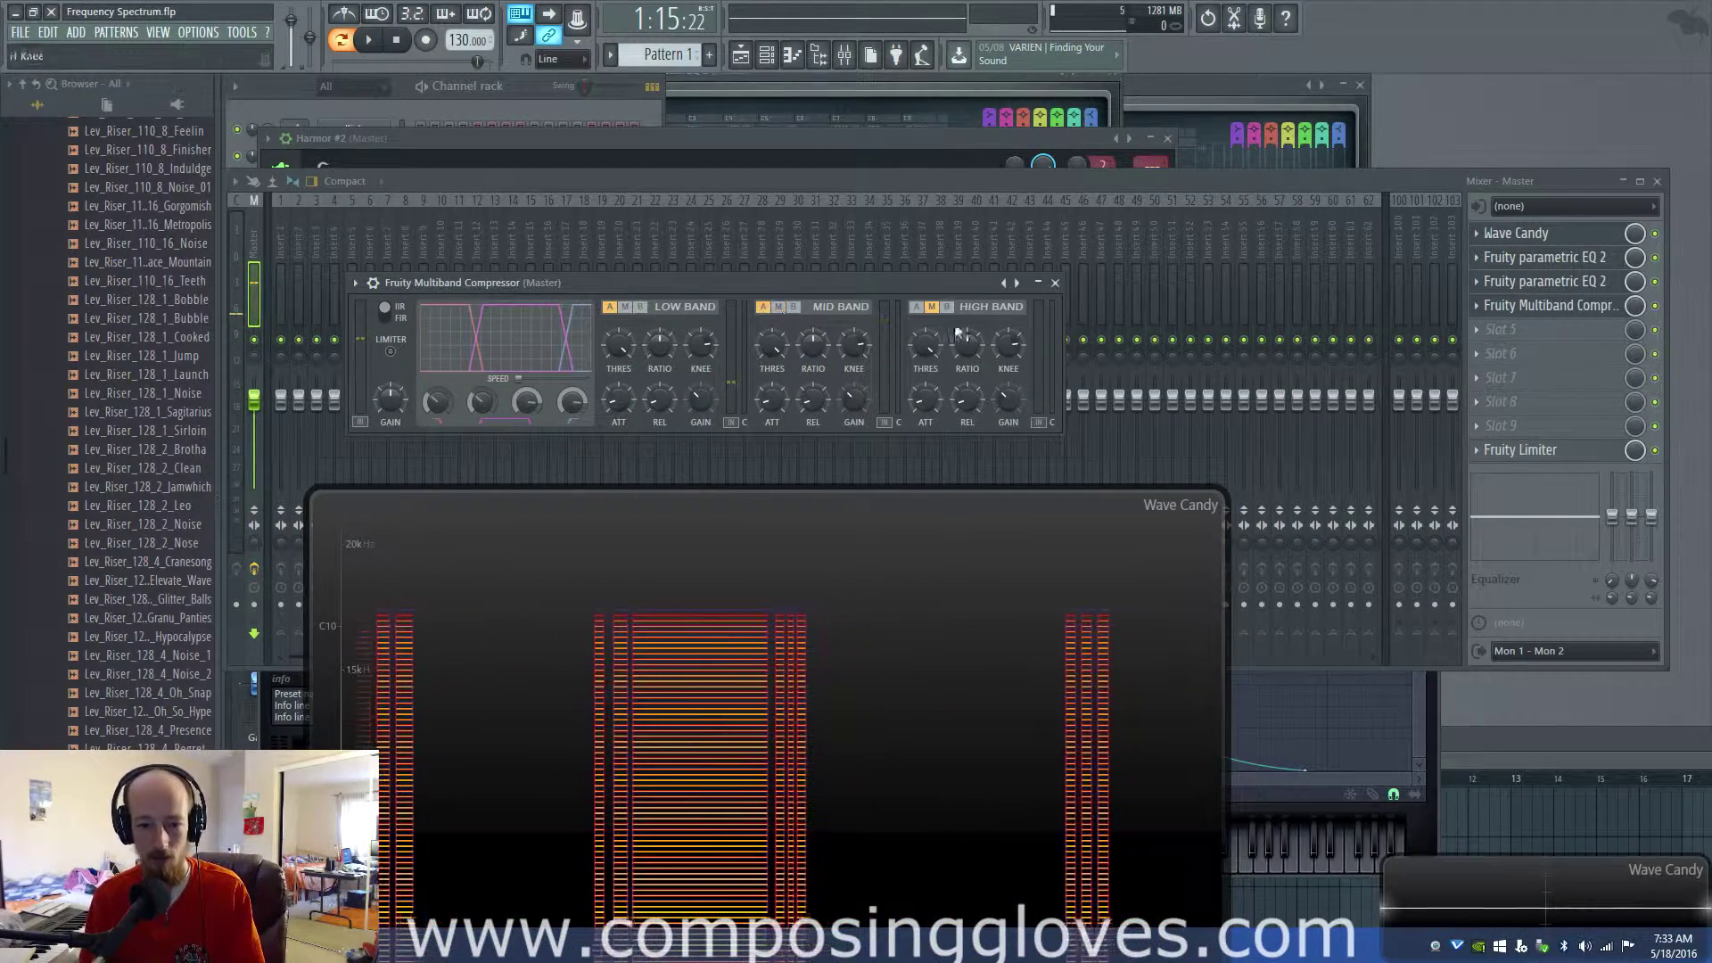
{"action": "left_click", "coordinate": [918, 307]}
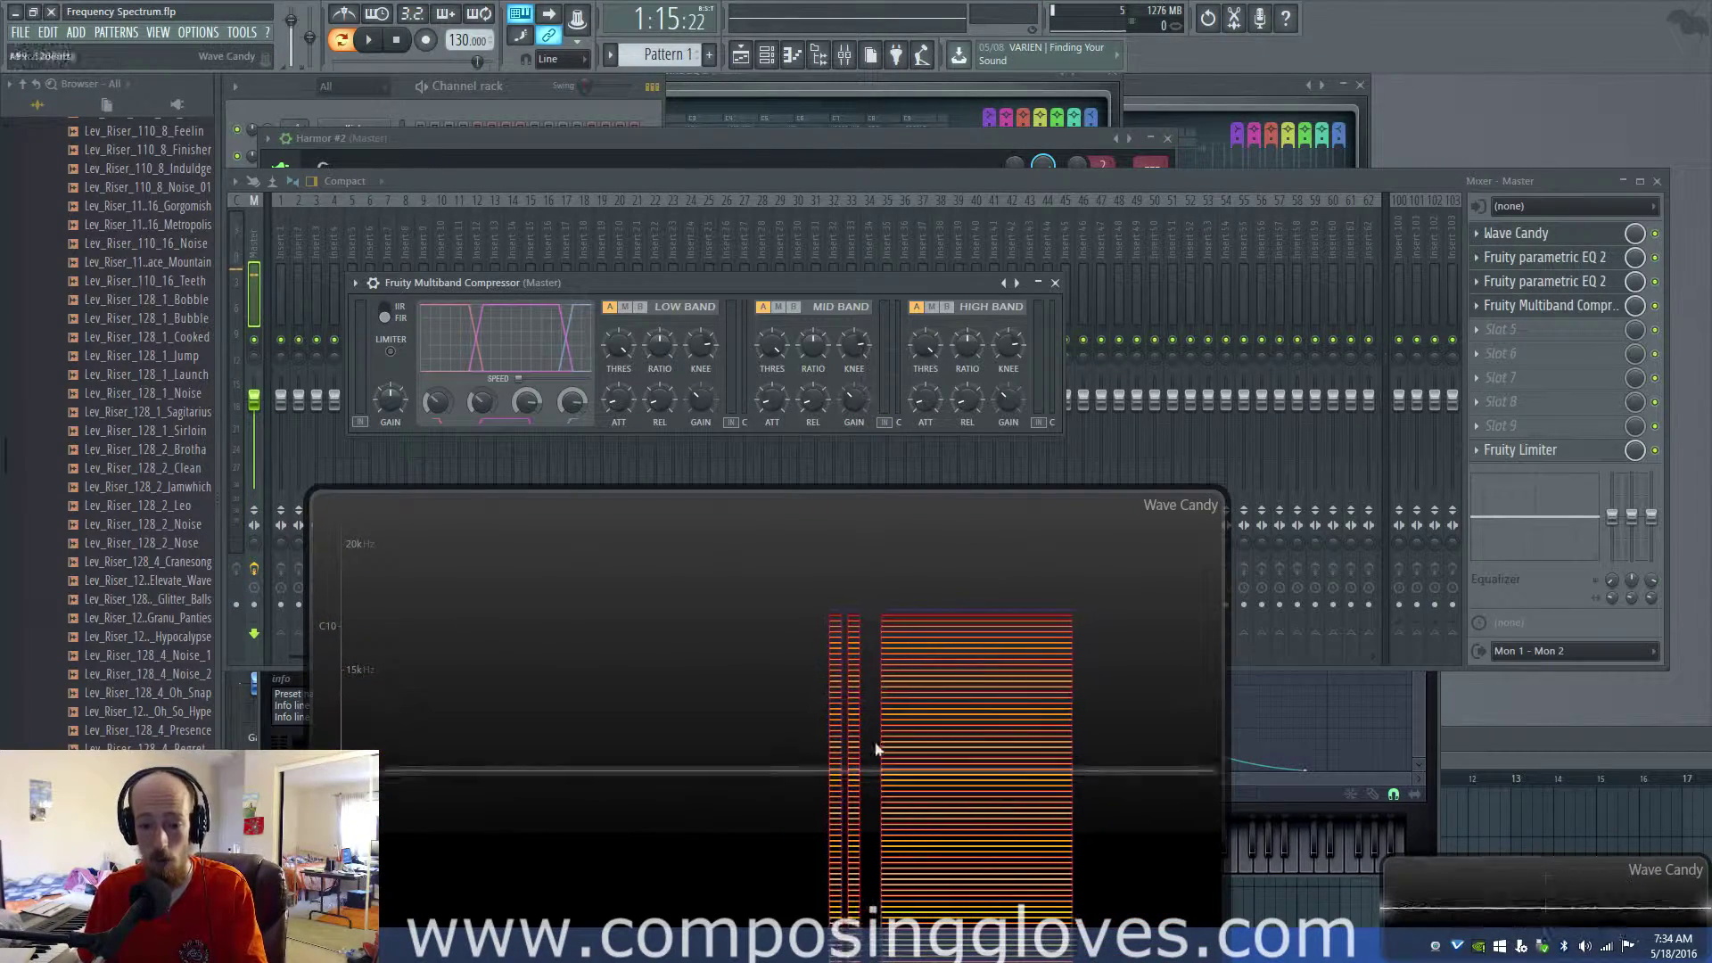
- Switch the compressor's crossover filters to FIR and open the master's Fruity parametric EQ 2
{"action": "left_click", "coordinate": [397, 323]}
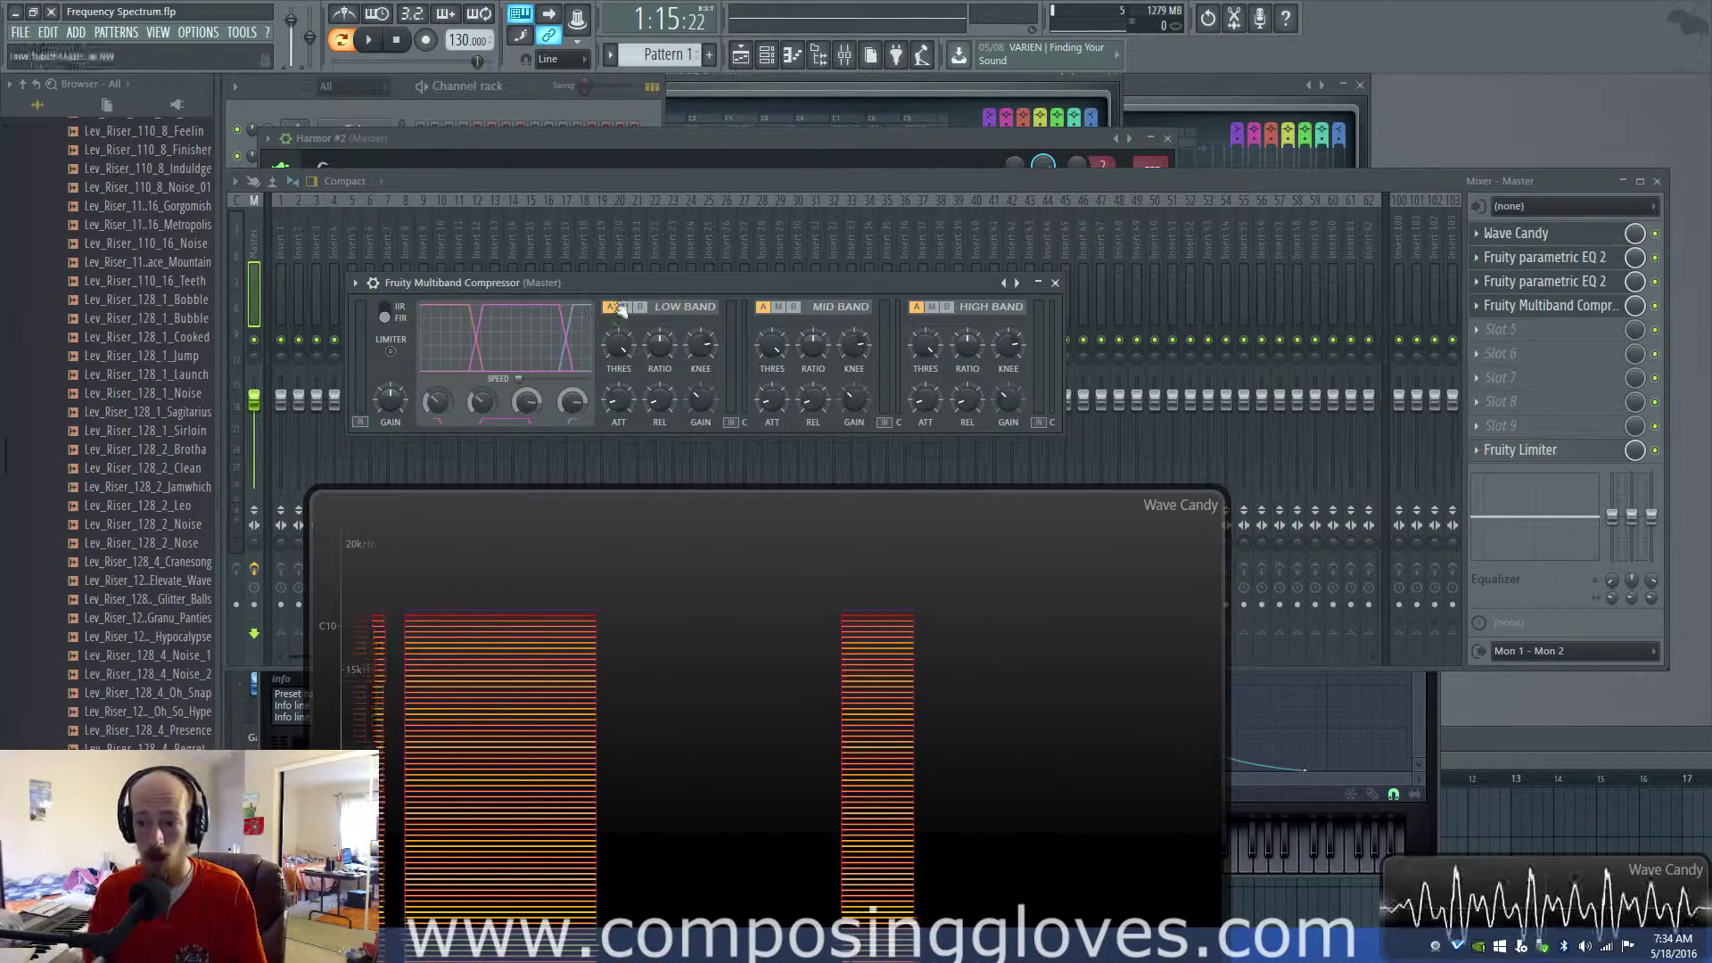
{"action": "left_click", "coordinate": [1544, 257]}
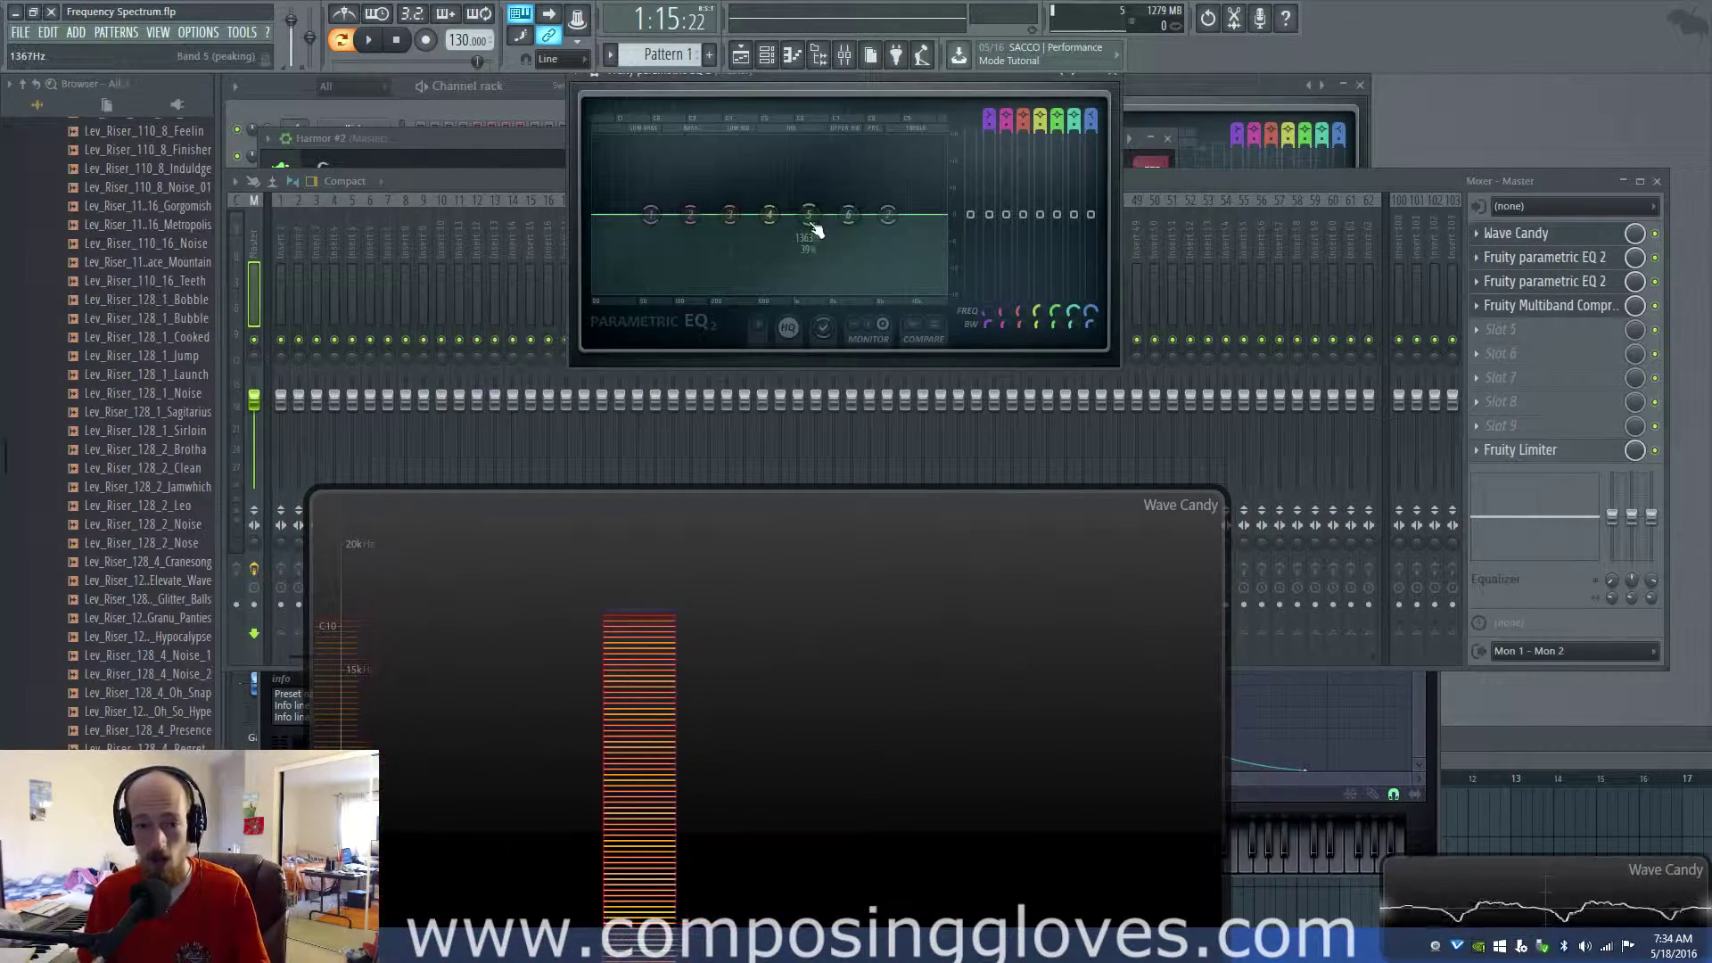
{"action": "left_click_drag", "start_coordinate": [812, 228], "coordinate": [842, 281]}
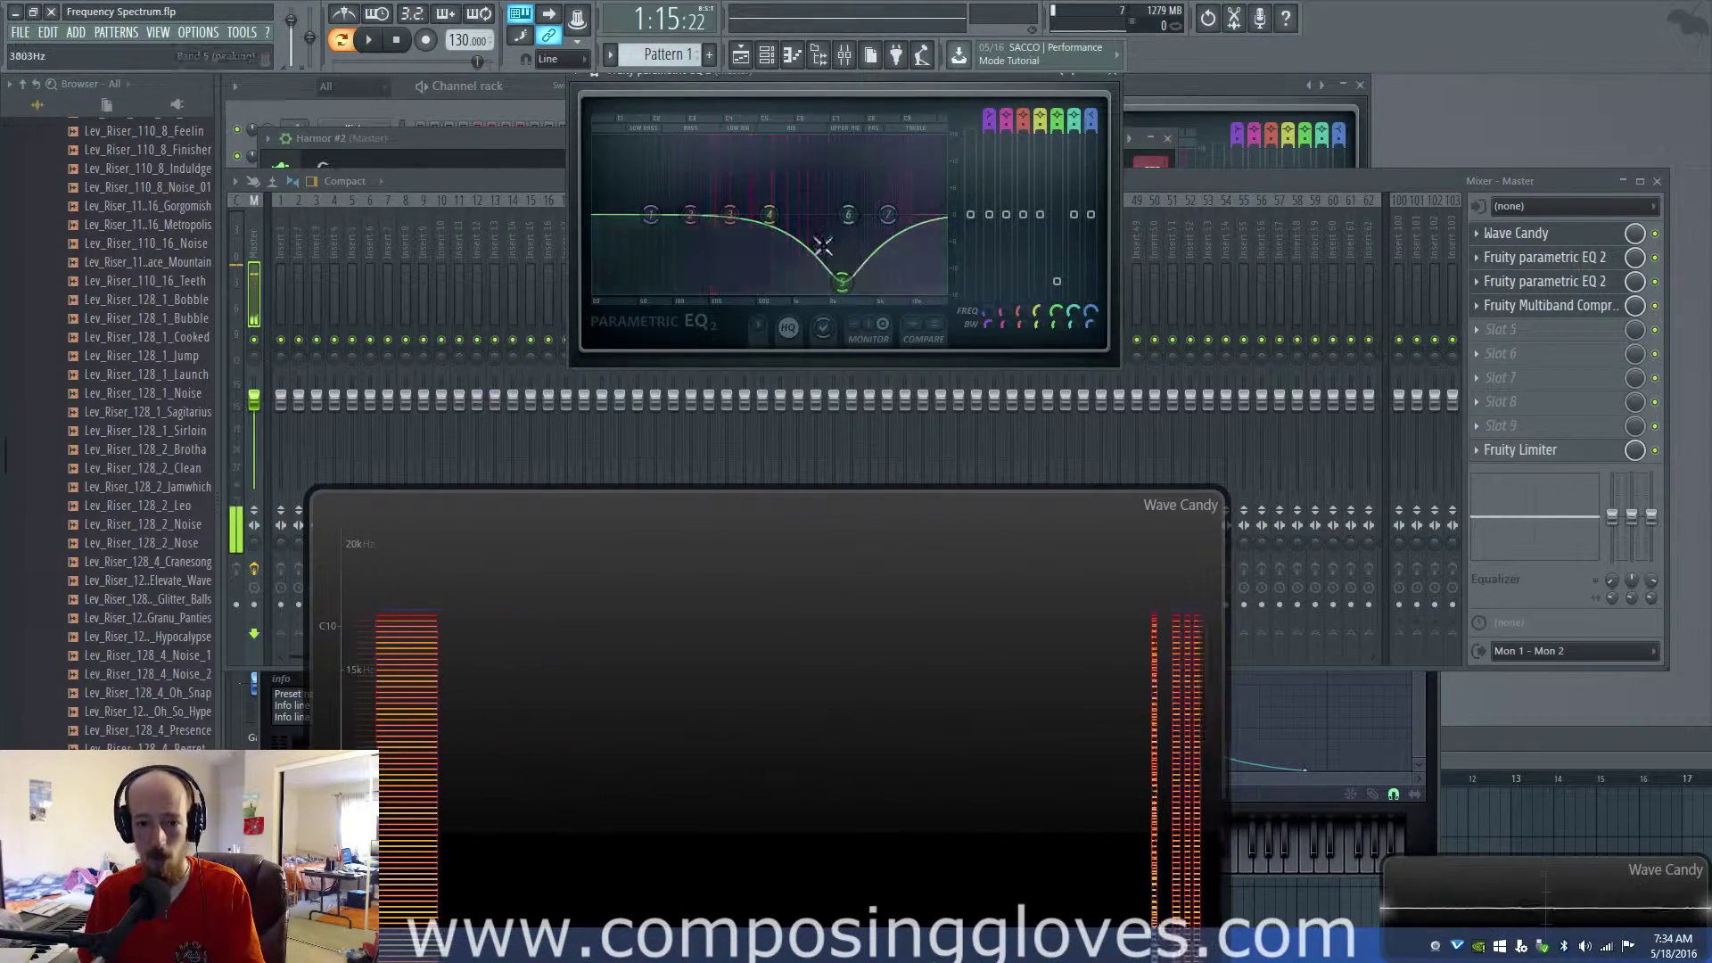
{"action": "mouse_move", "coordinate": [859, 284]}
{"action": "mouse_move", "coordinate": [757, 210]}
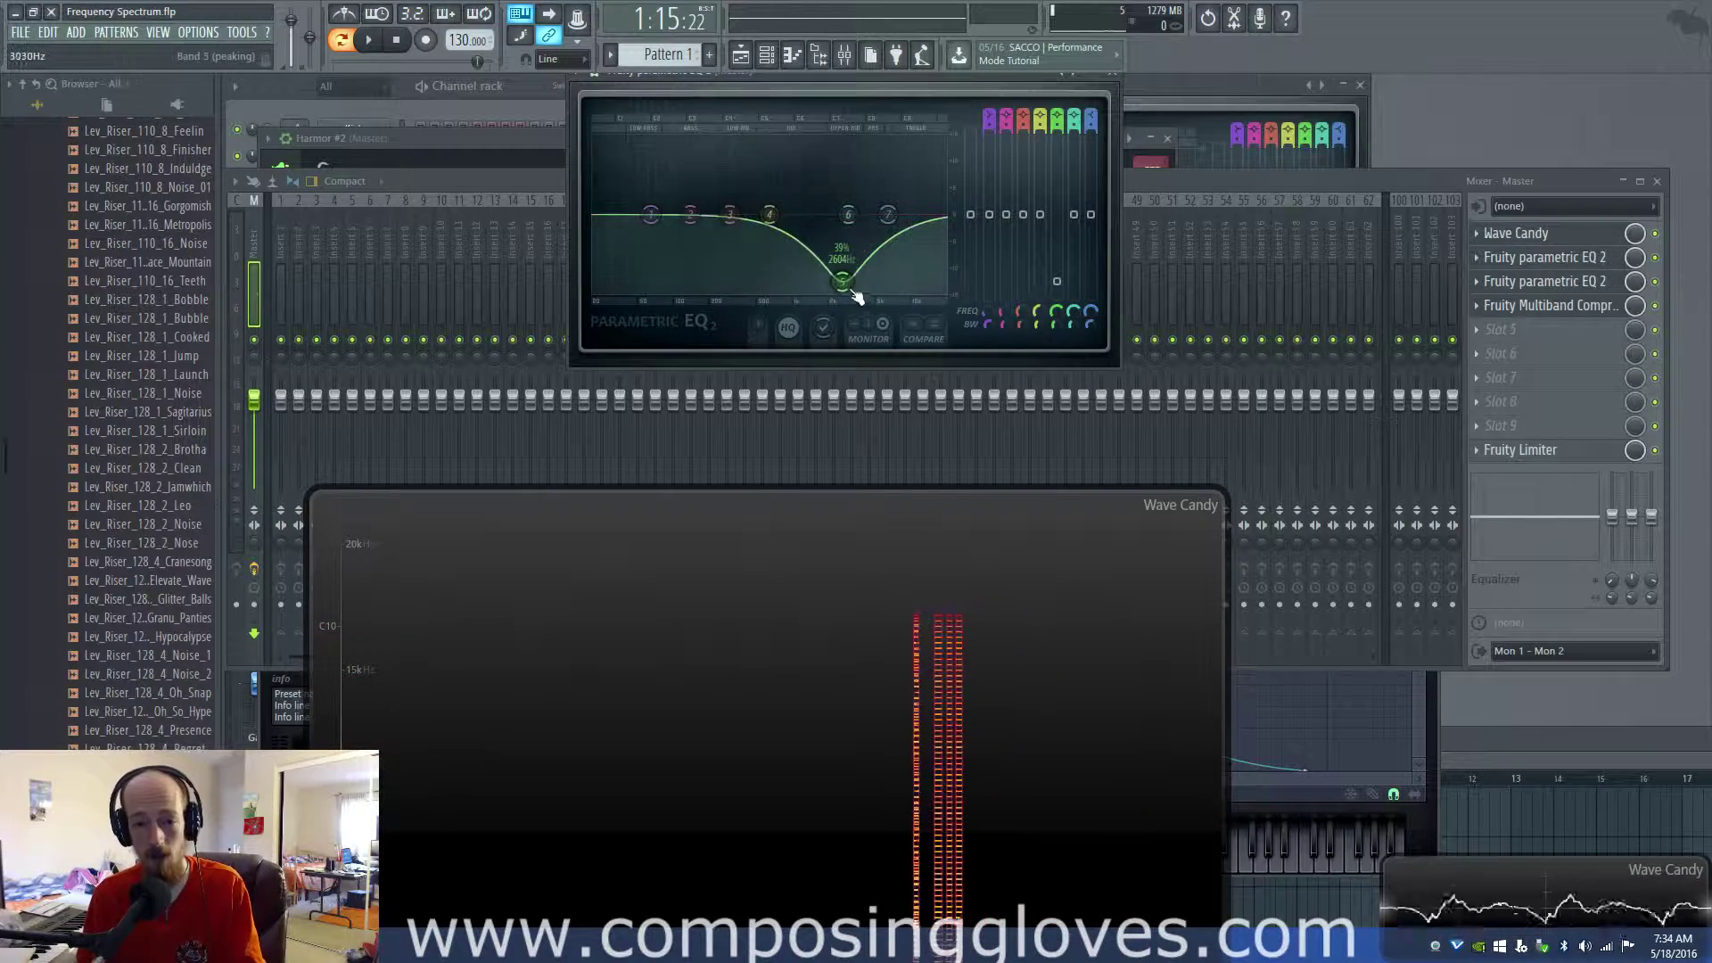
{"action": "left_click_drag", "start_coordinate": [842, 280], "coordinate": [848, 215]}
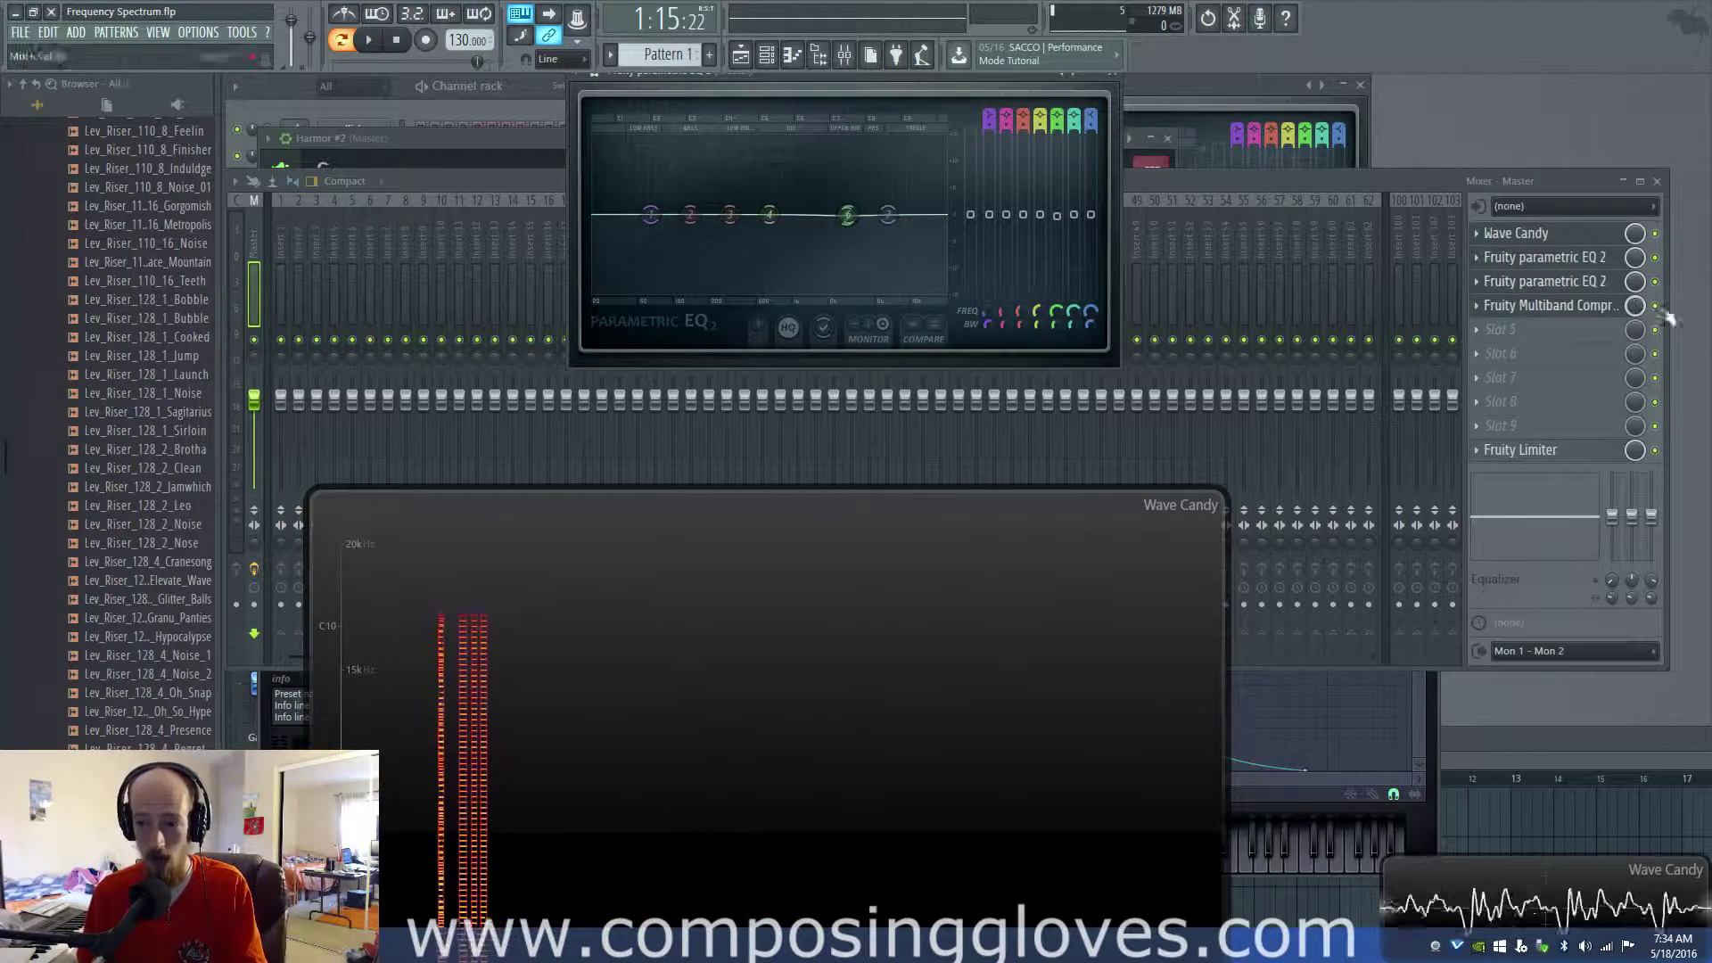
- Move the parametric EQ window down-right and reopen the master's Fruity Multiband Compressor
{"action": "left_click", "coordinate": [1656, 258]}
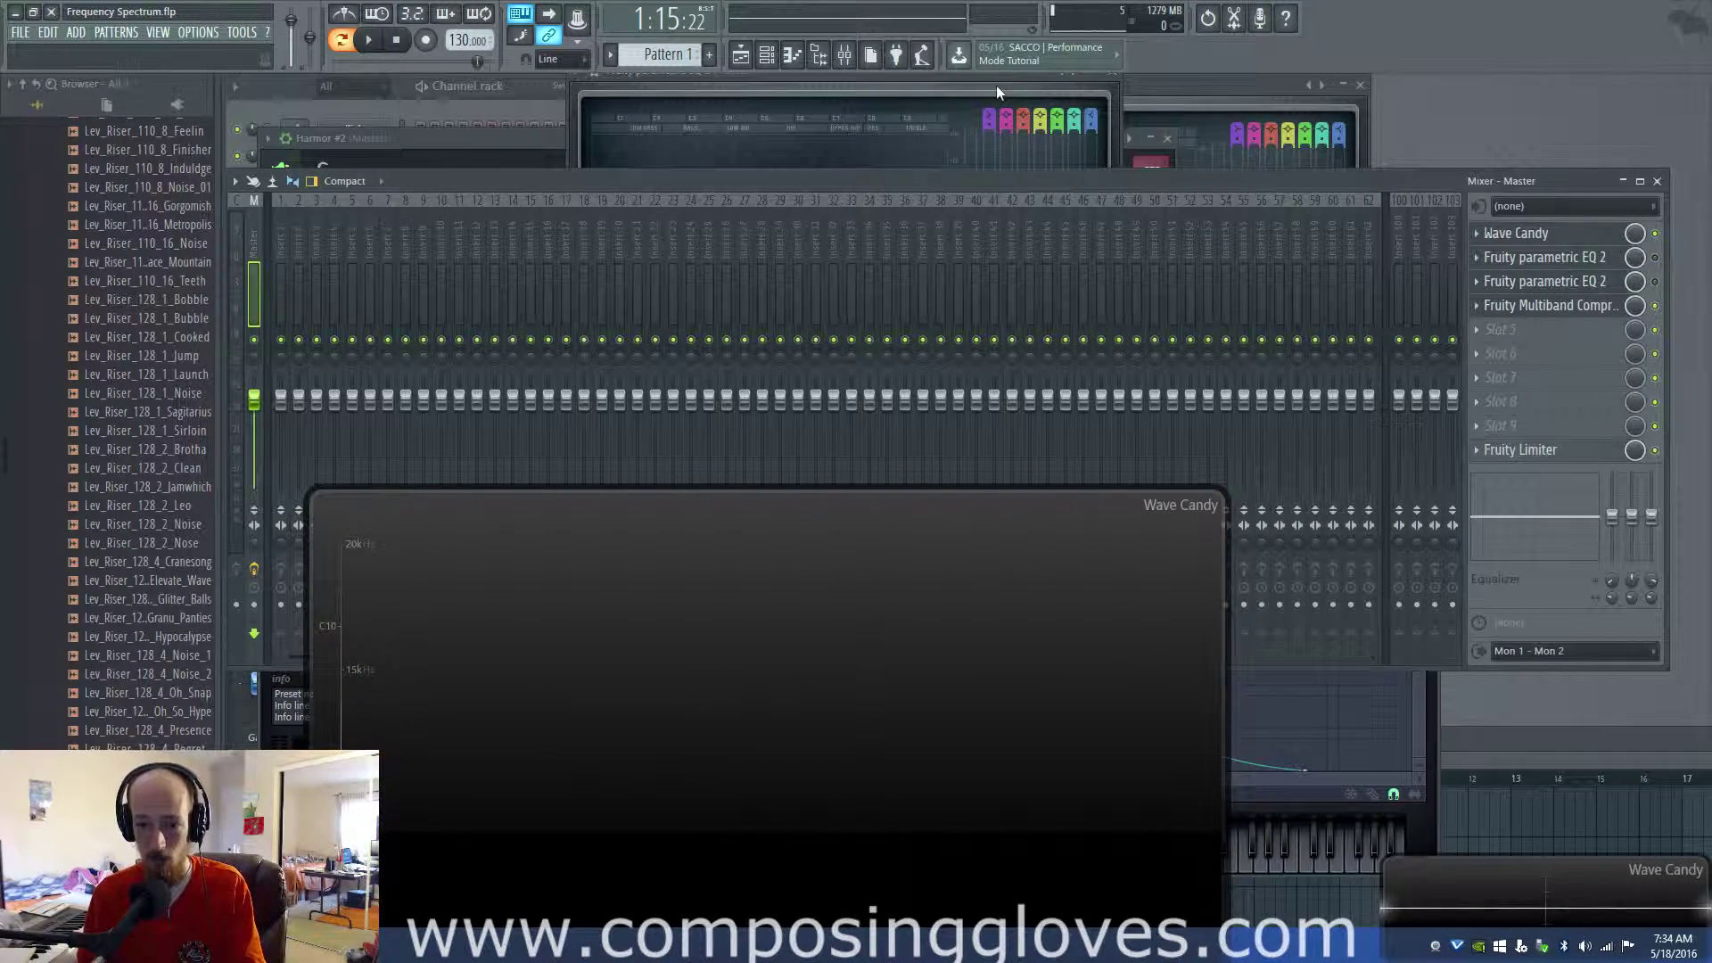
{"action": "left_click_drag", "start_coordinate": [998, 92], "coordinate": [1273, 308]}
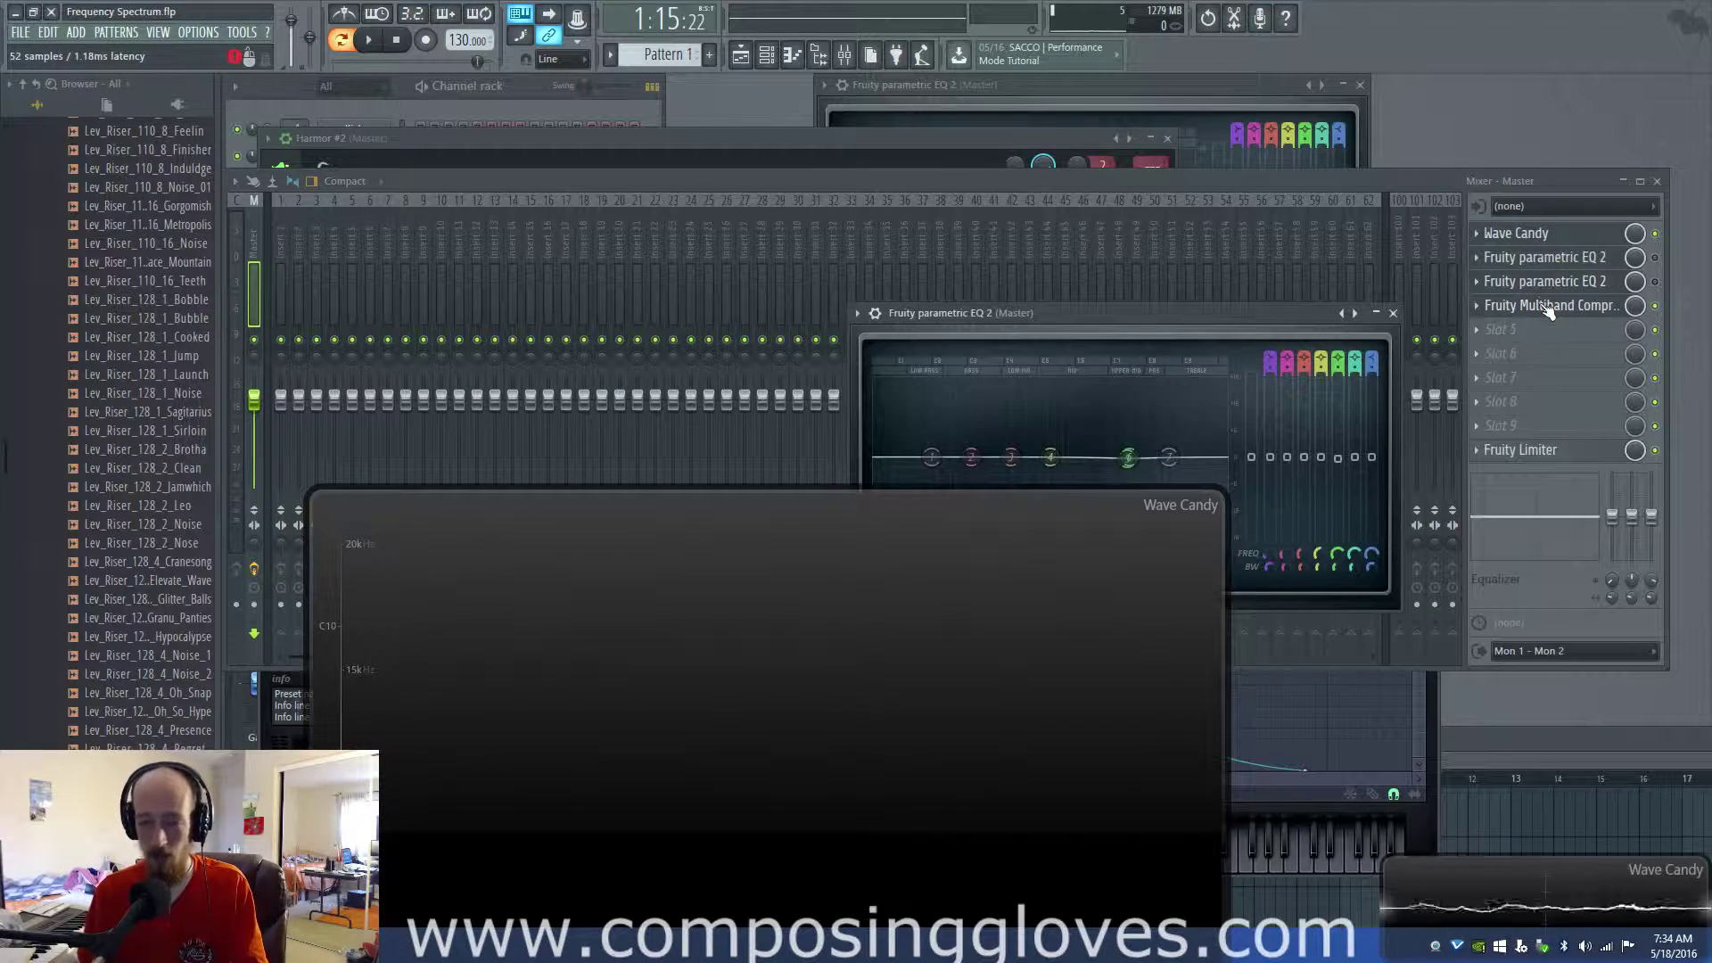
{"action": "left_click", "coordinate": [1594, 312]}
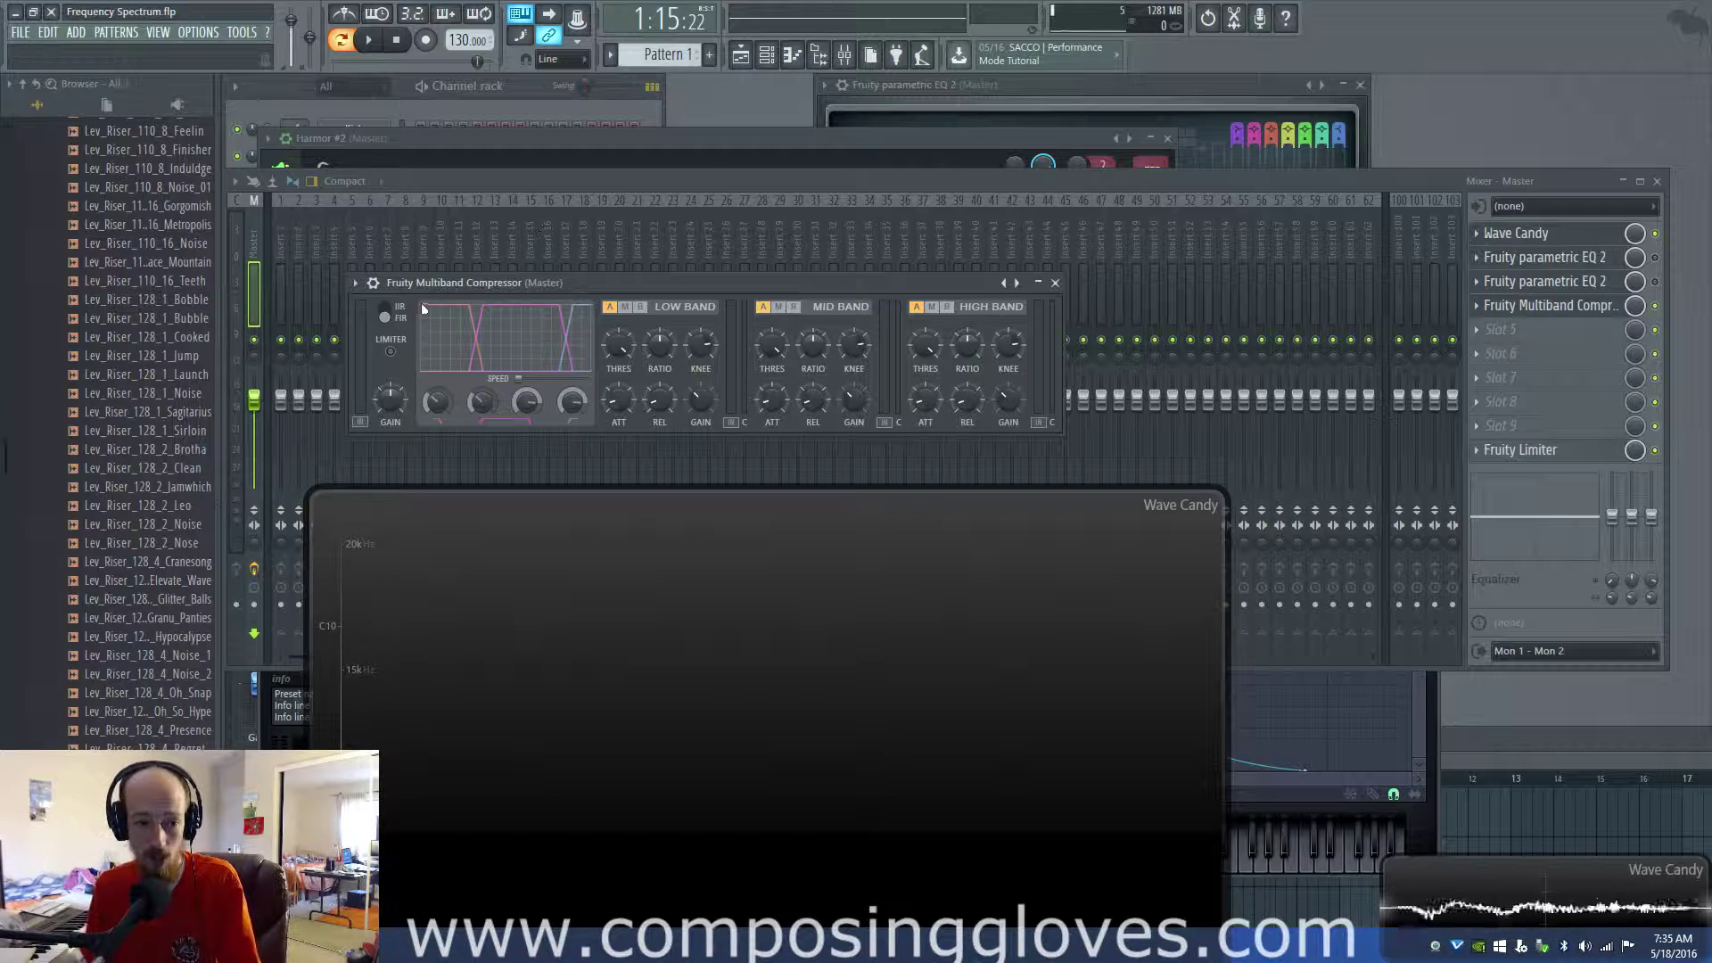
- Set the compressor's band filters to FIR and nudge its window slightly upward
{"action": "left_click", "coordinate": [398, 314]}
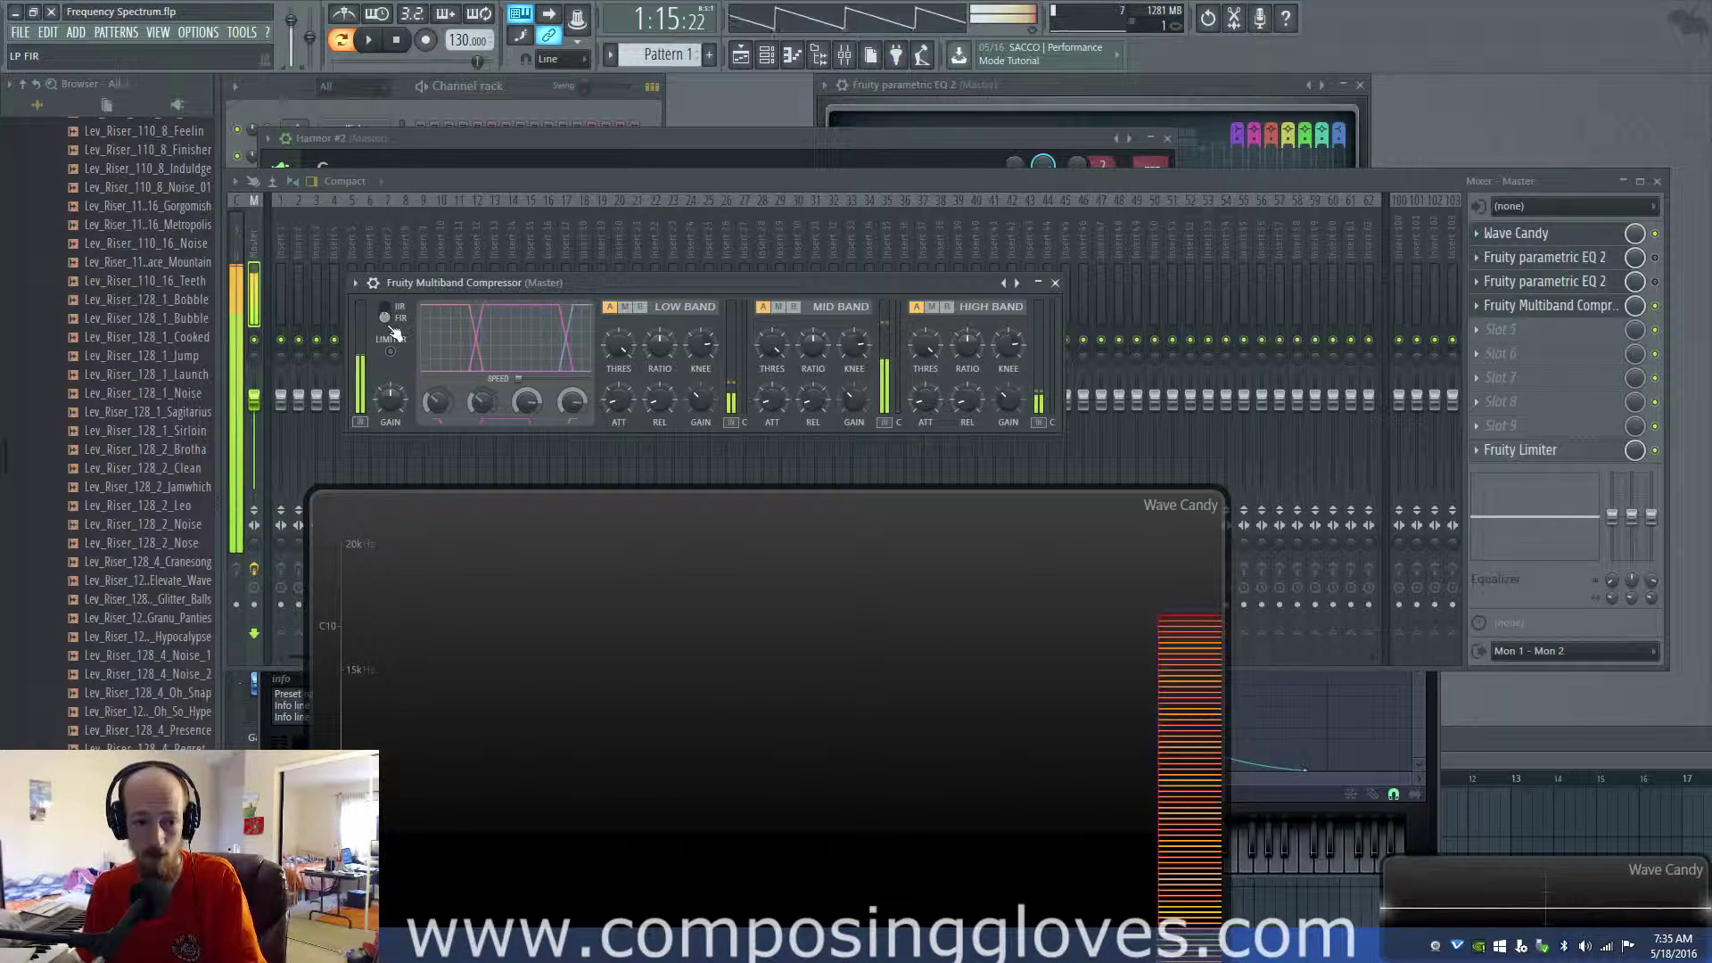
{"action": "left_click_drag", "start_coordinate": [575, 283], "coordinate": [591, 253]}
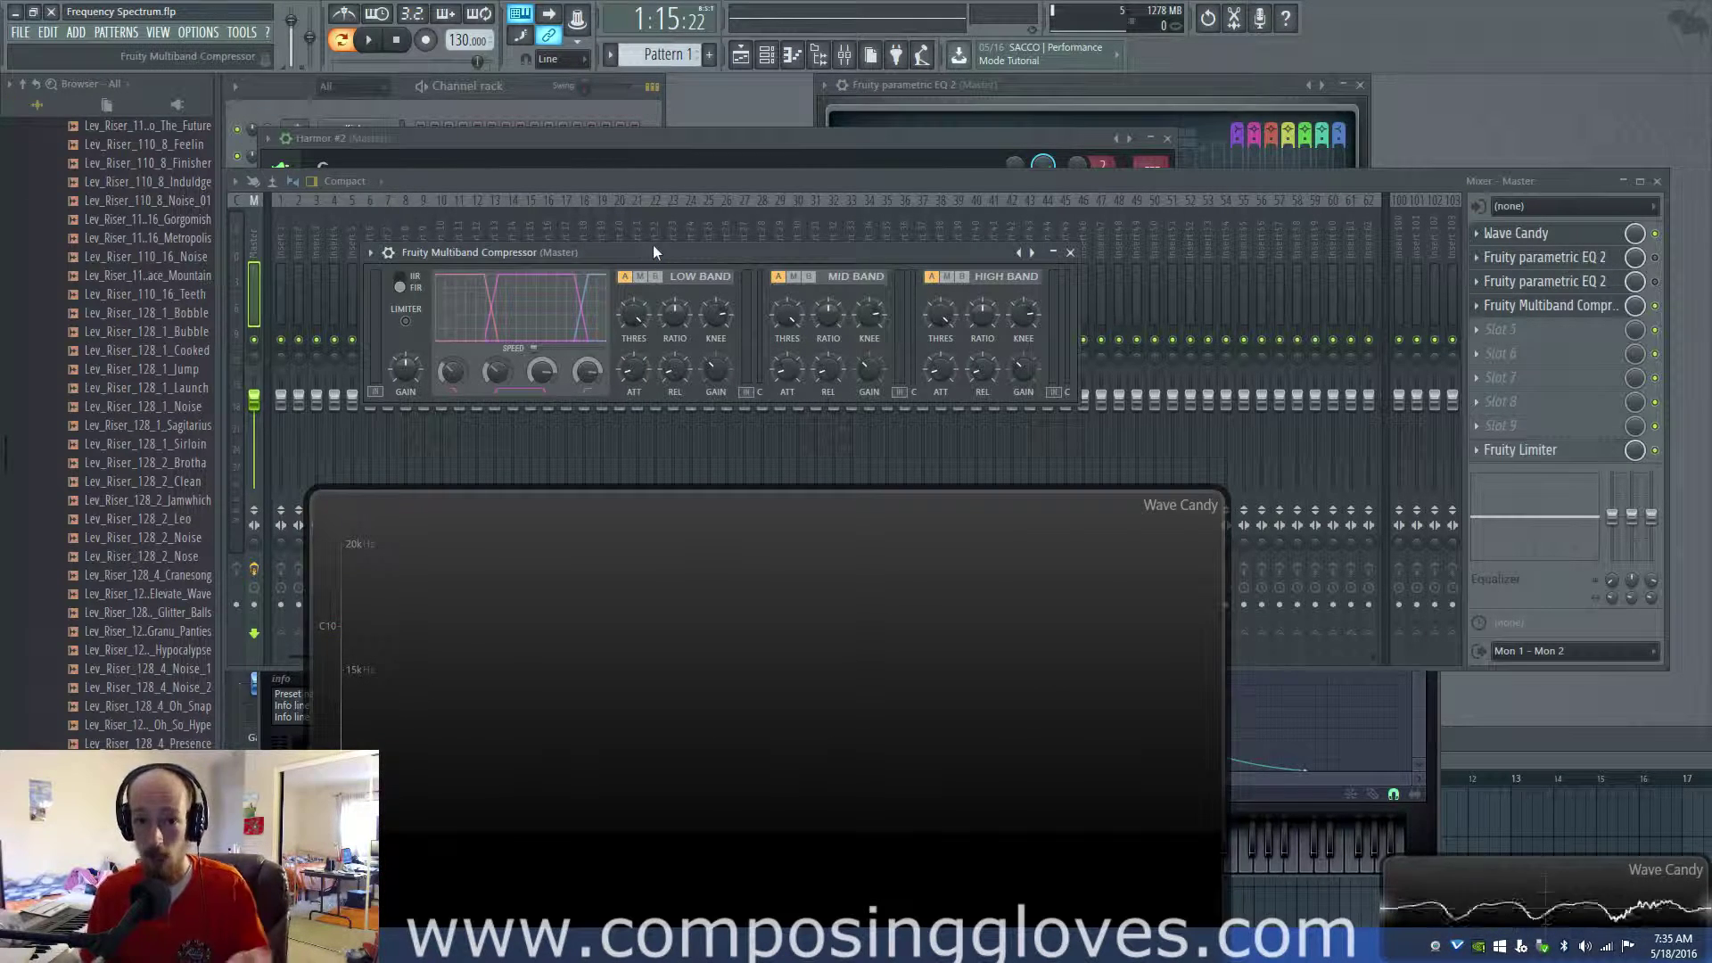
{"action": "left_click_drag", "start_coordinate": [654, 246], "coordinate": [660, 236]}
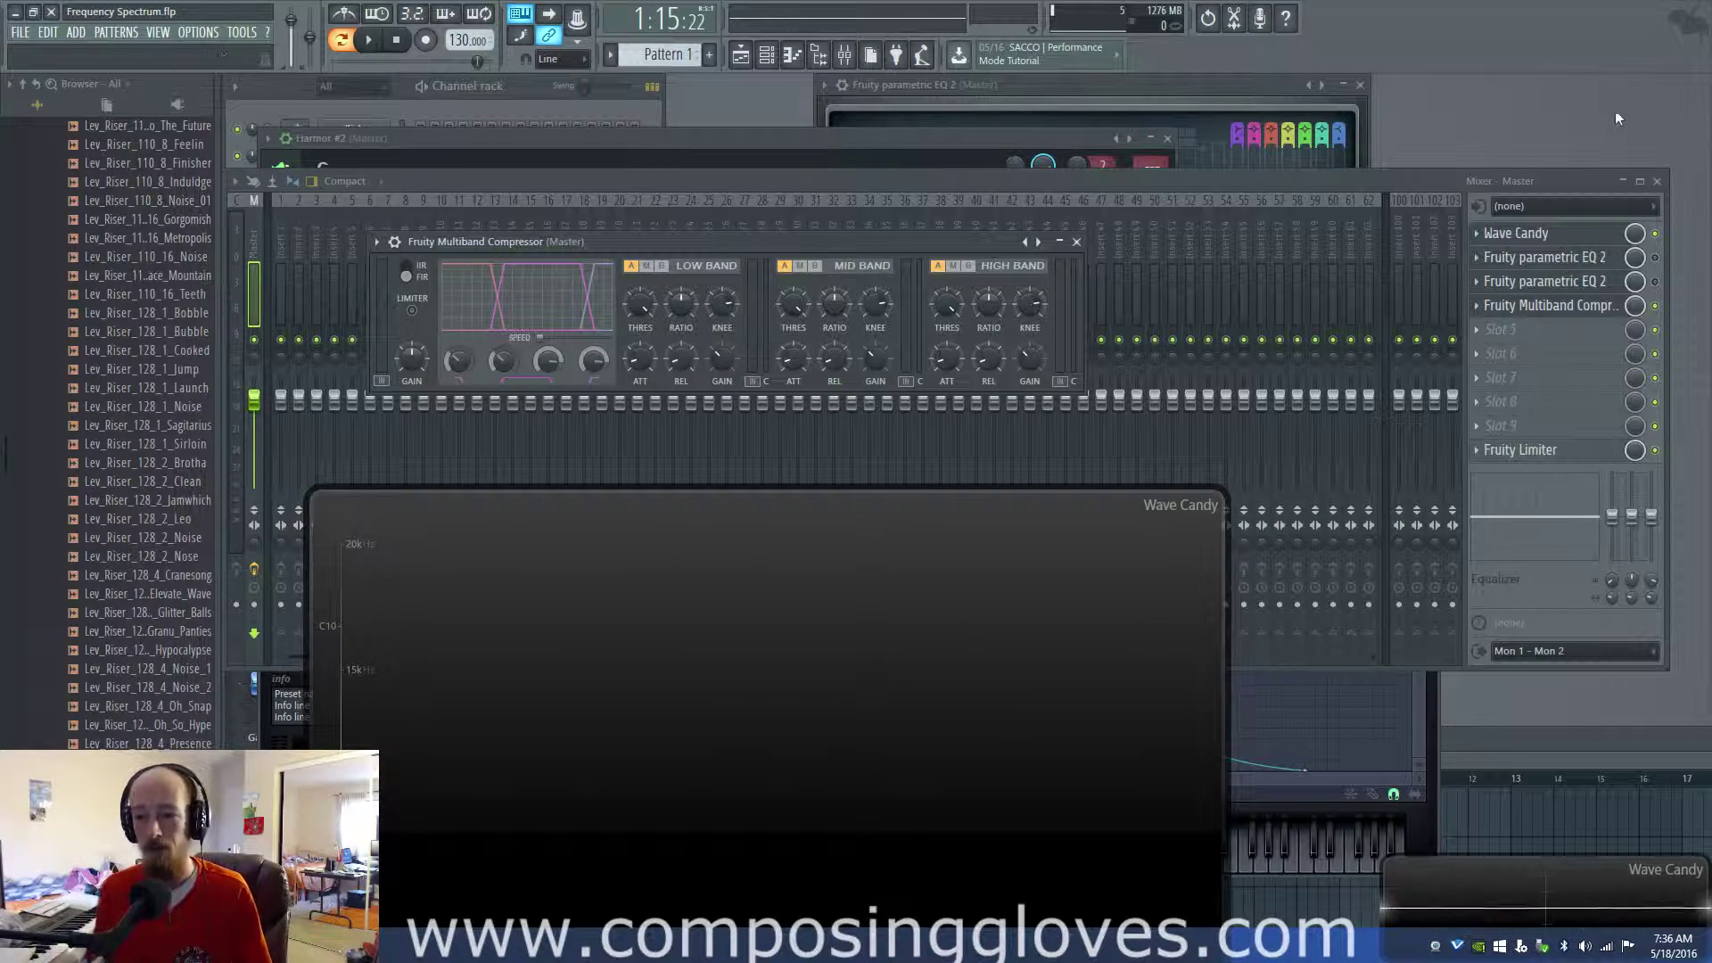
- Open the second parametric EQ and pull band 6 into a deep, narrow cut near 3270 Hz
{"action": "left_click", "coordinate": [1596, 281]}
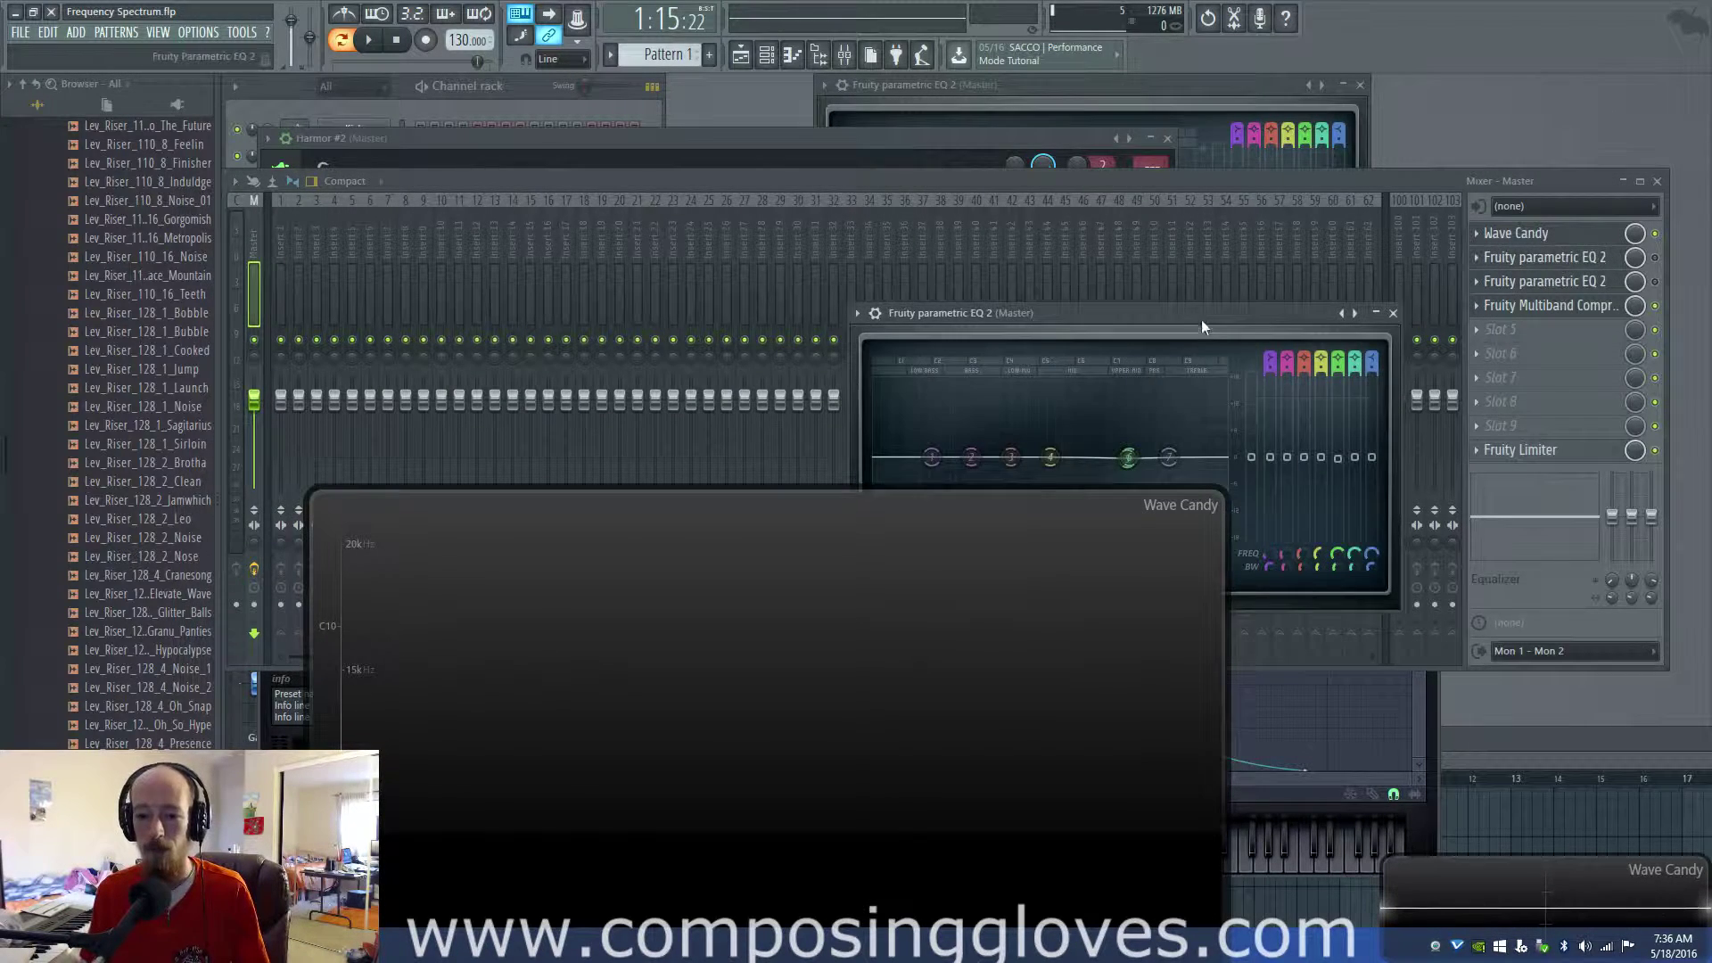
{"action": "left_click_drag", "start_coordinate": [1201, 314], "coordinate": [1067, 139]}
{"action": "left_click_drag", "start_coordinate": [993, 282], "coordinate": [974, 331]}
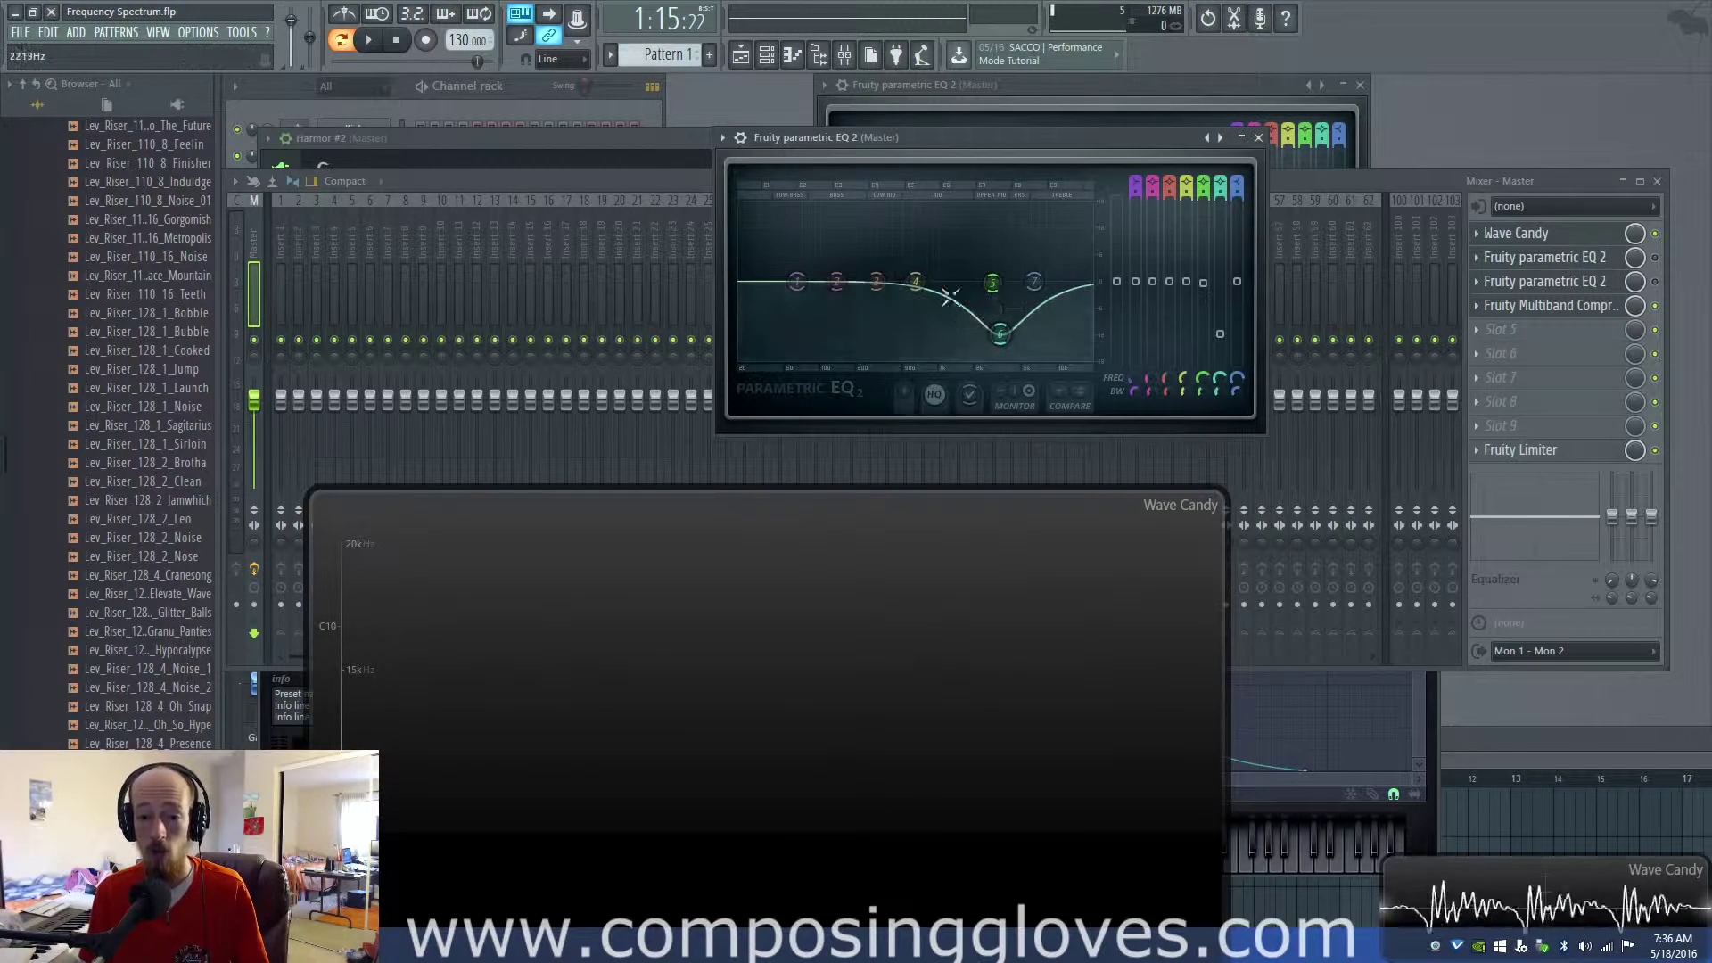
{"action": "scroll", "coordinate": [1002, 335], "scroll_direction": "down", "scroll_amount": 6}
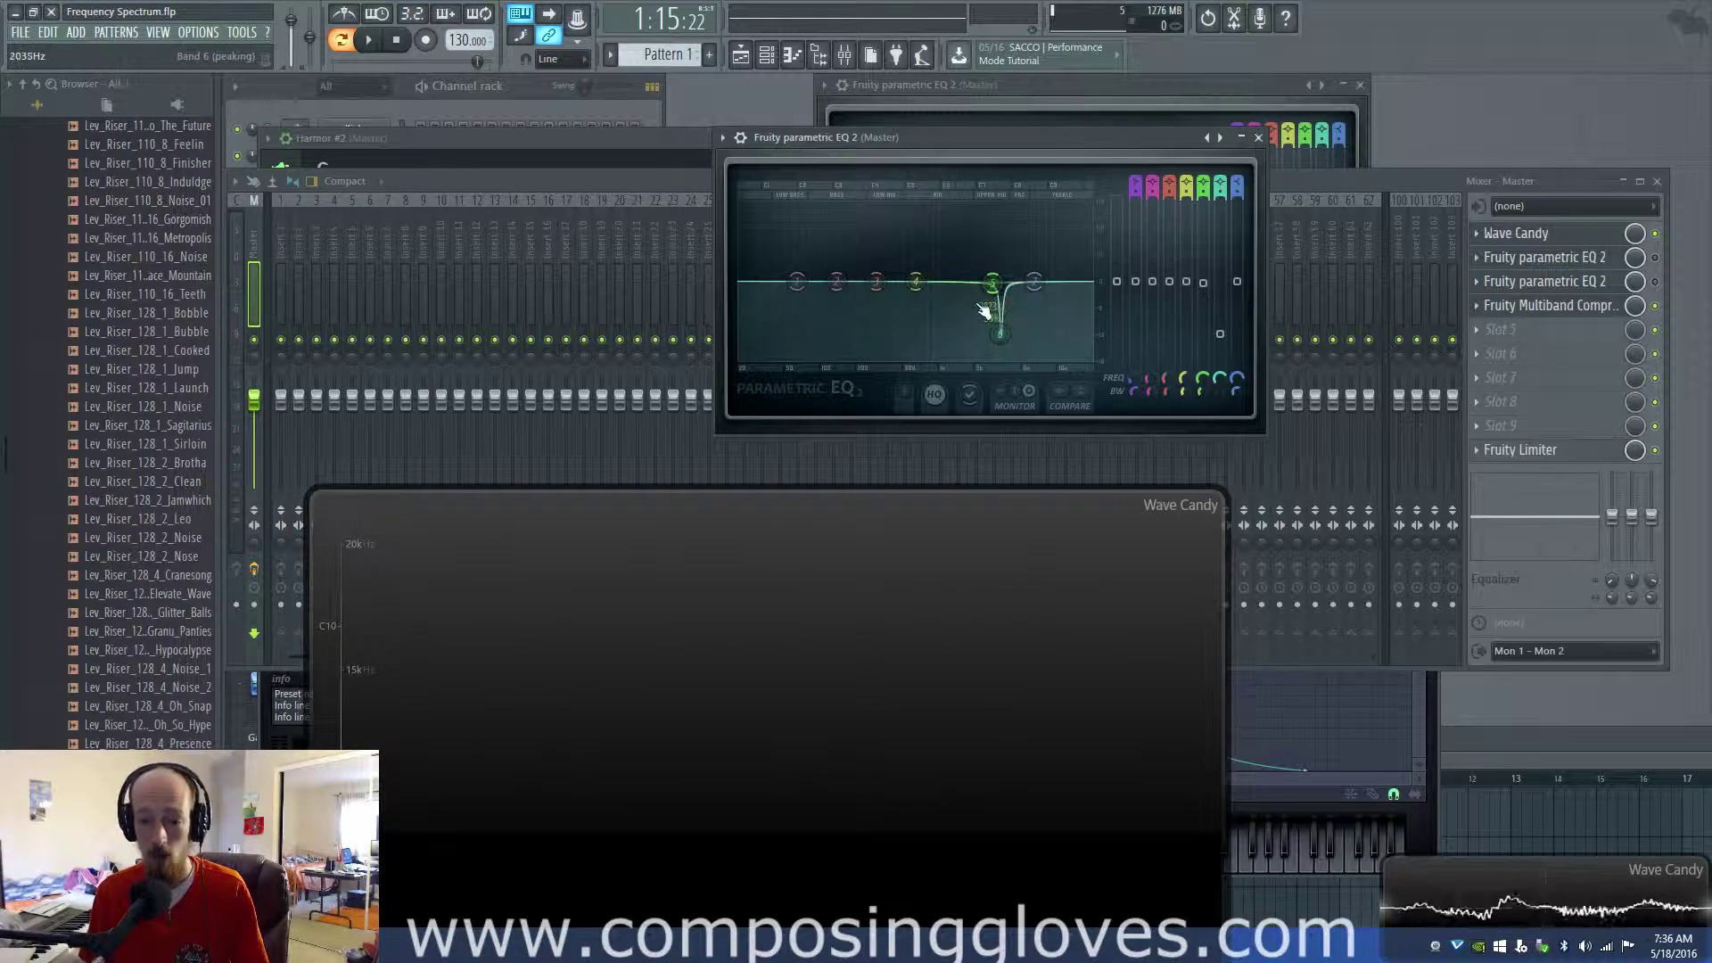
{"action": "left_click_drag", "start_coordinate": [1000, 332], "coordinate": [1002, 357]}
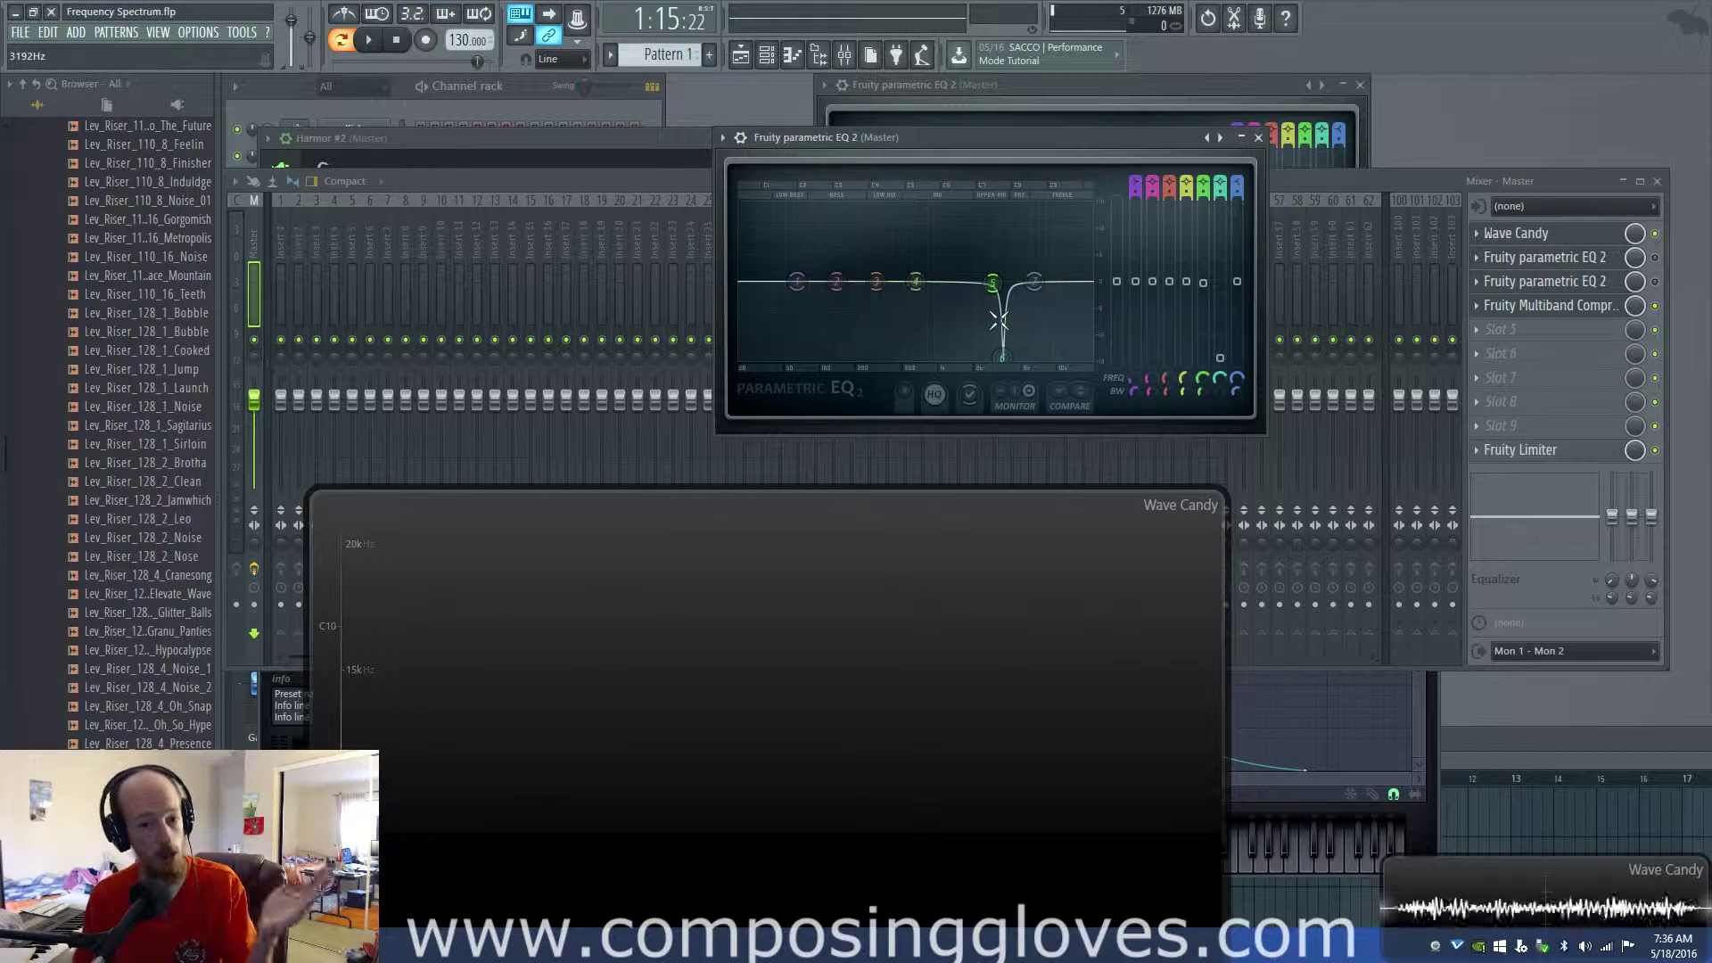
- Widen band 6's dip, slide it down in frequency, and flatten it near 1324 Hz
{"action": "scroll", "coordinate": [1001, 326], "scroll_direction": "up", "scroll_amount": 5}
{"action": "left_click_drag", "start_coordinate": [1003, 355], "coordinate": [1011, 282]}
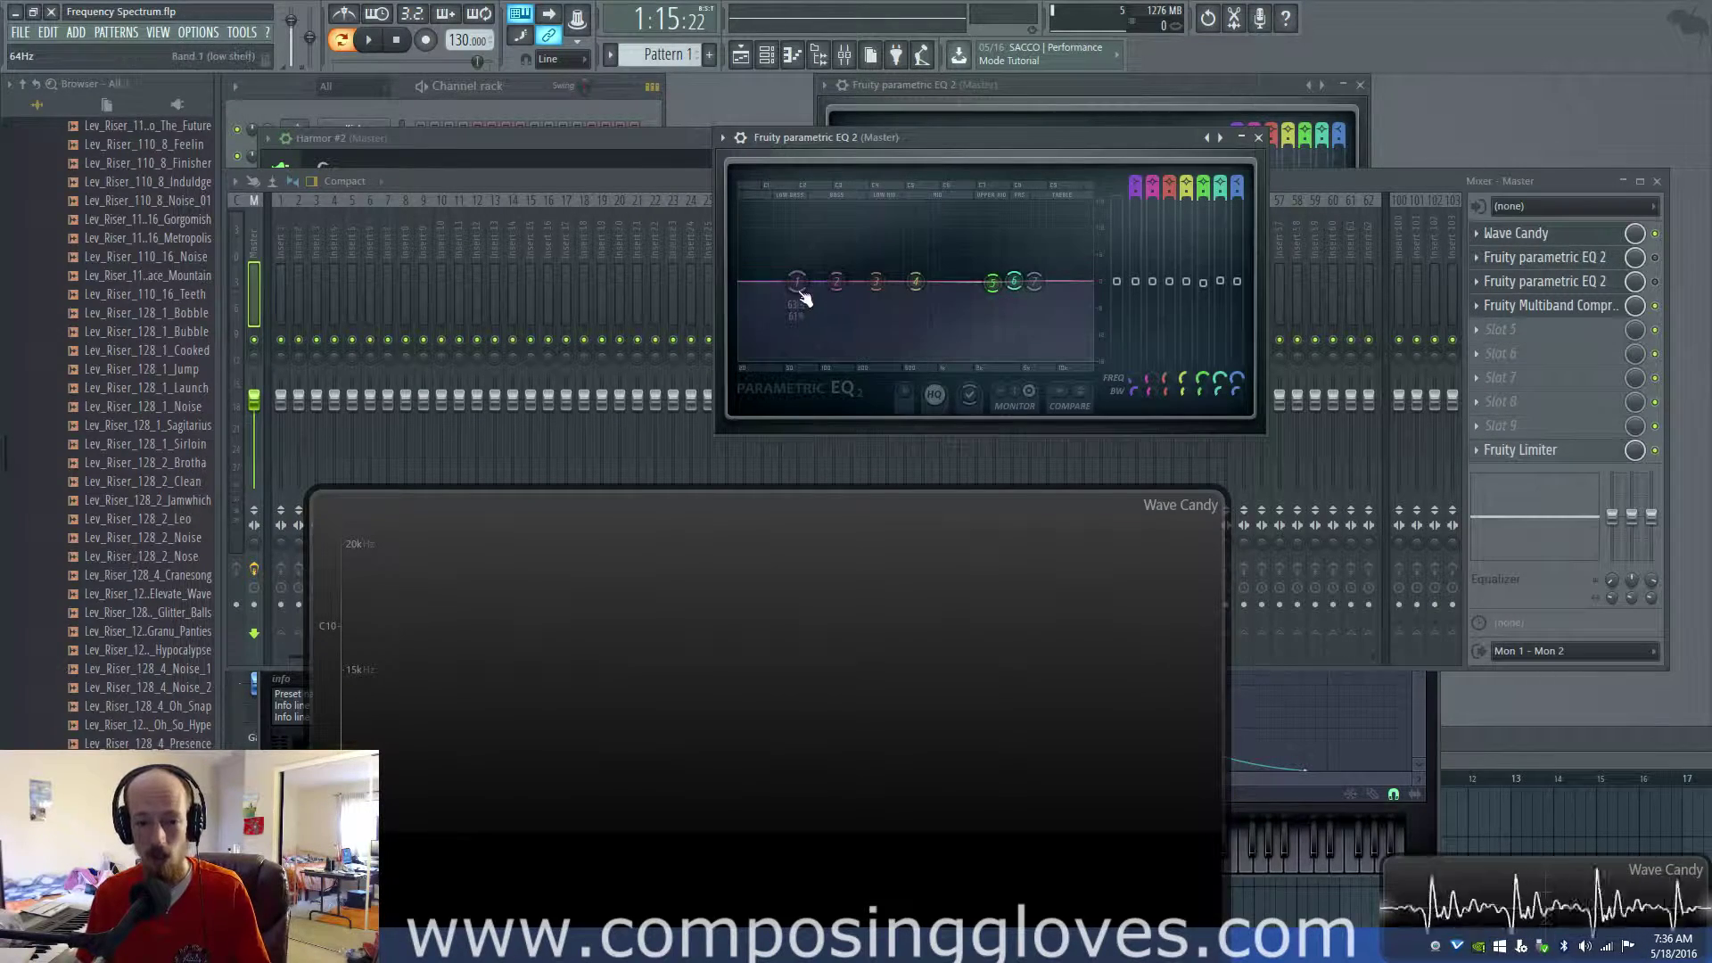
{"action": "left_click_drag", "start_coordinate": [1015, 282], "coordinate": [953, 281]}
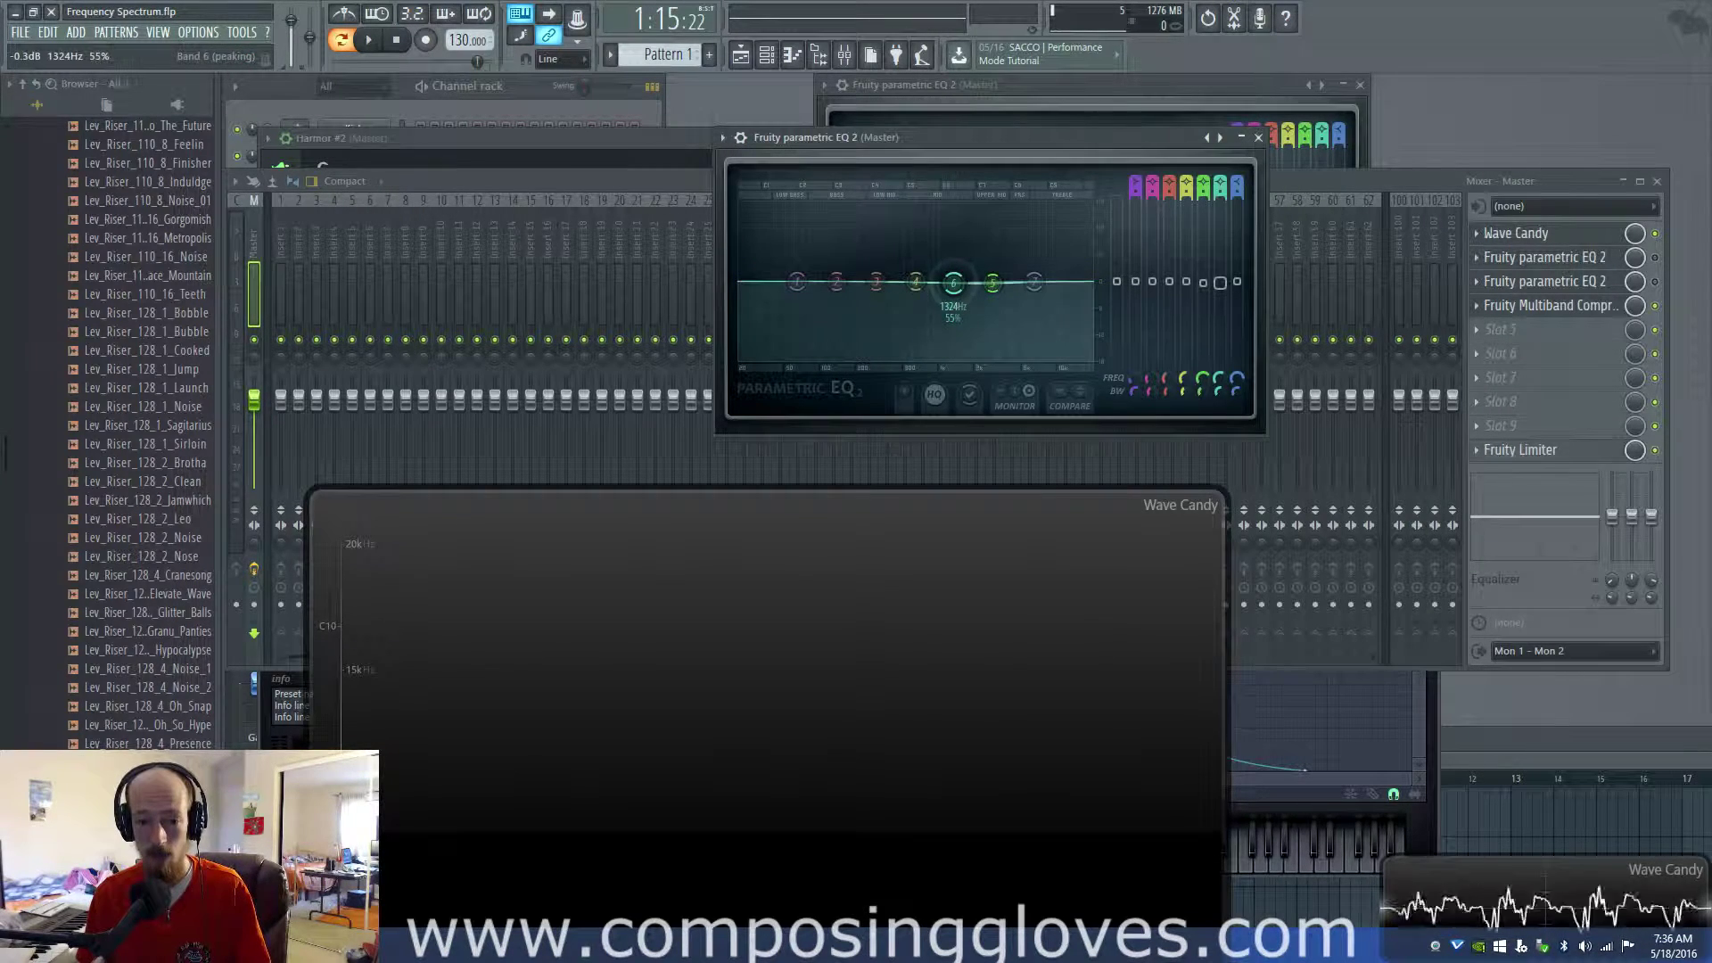
{"action": "left_click", "coordinate": [954, 283]}
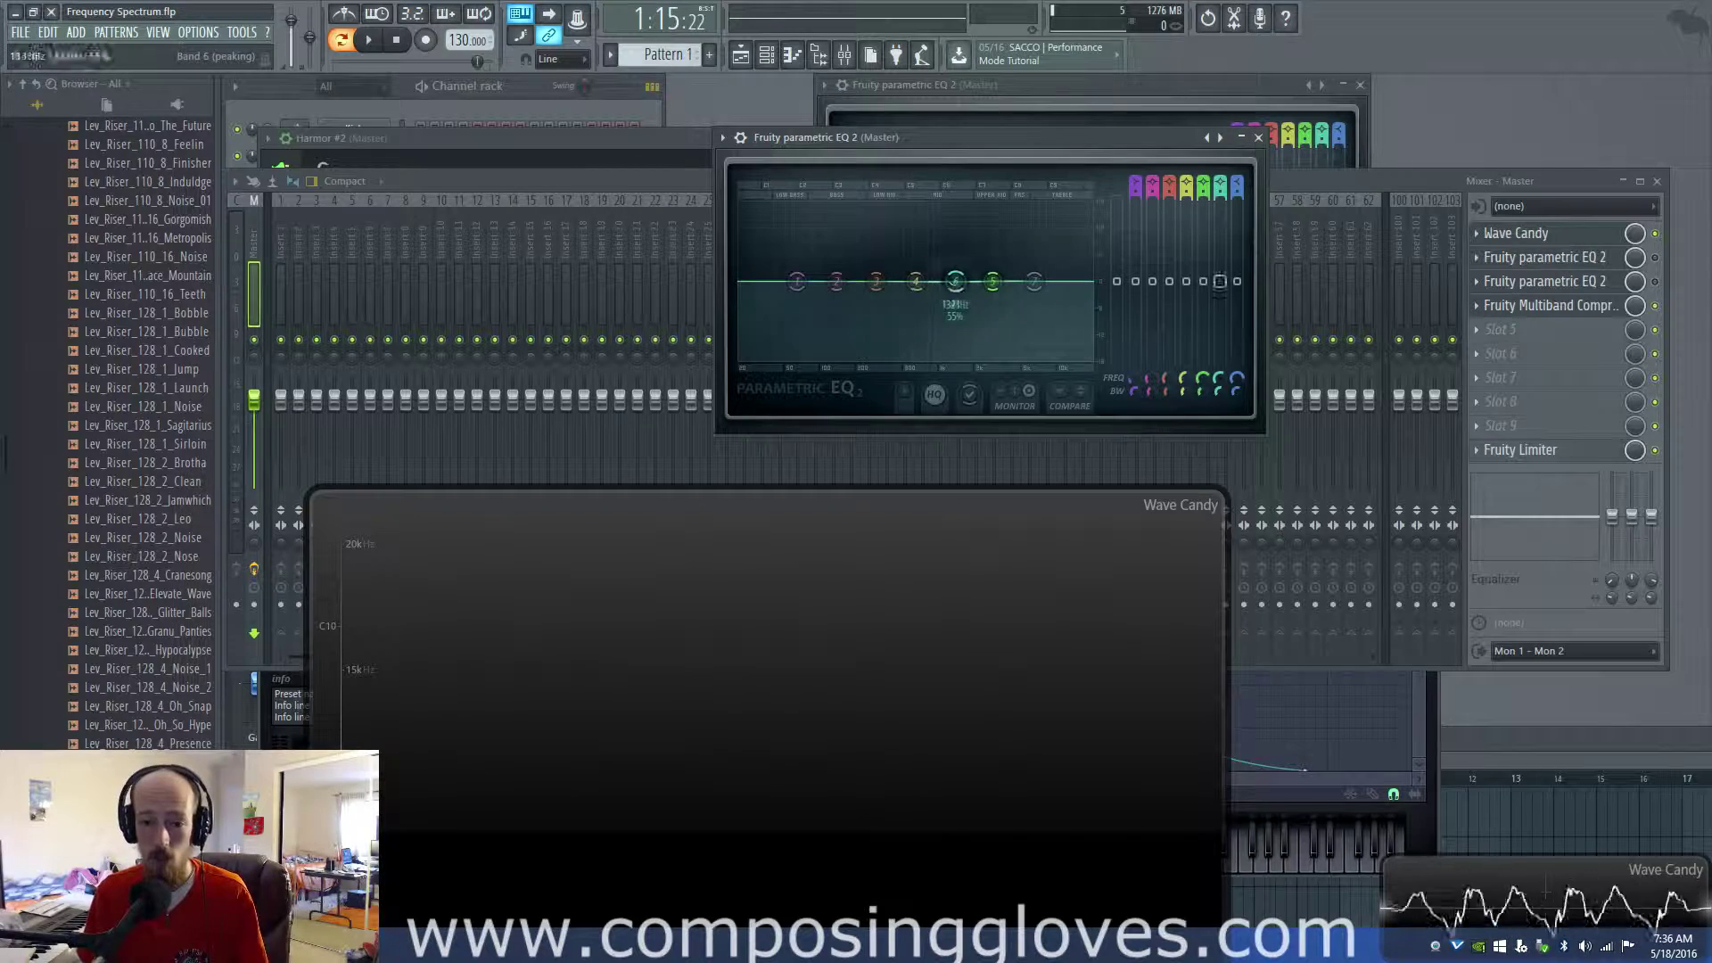
- From the mixer, recheck the parametric EQ 2, then bring the multiband compressor back in front
{"action": "left_click", "coordinate": [1657, 259]}
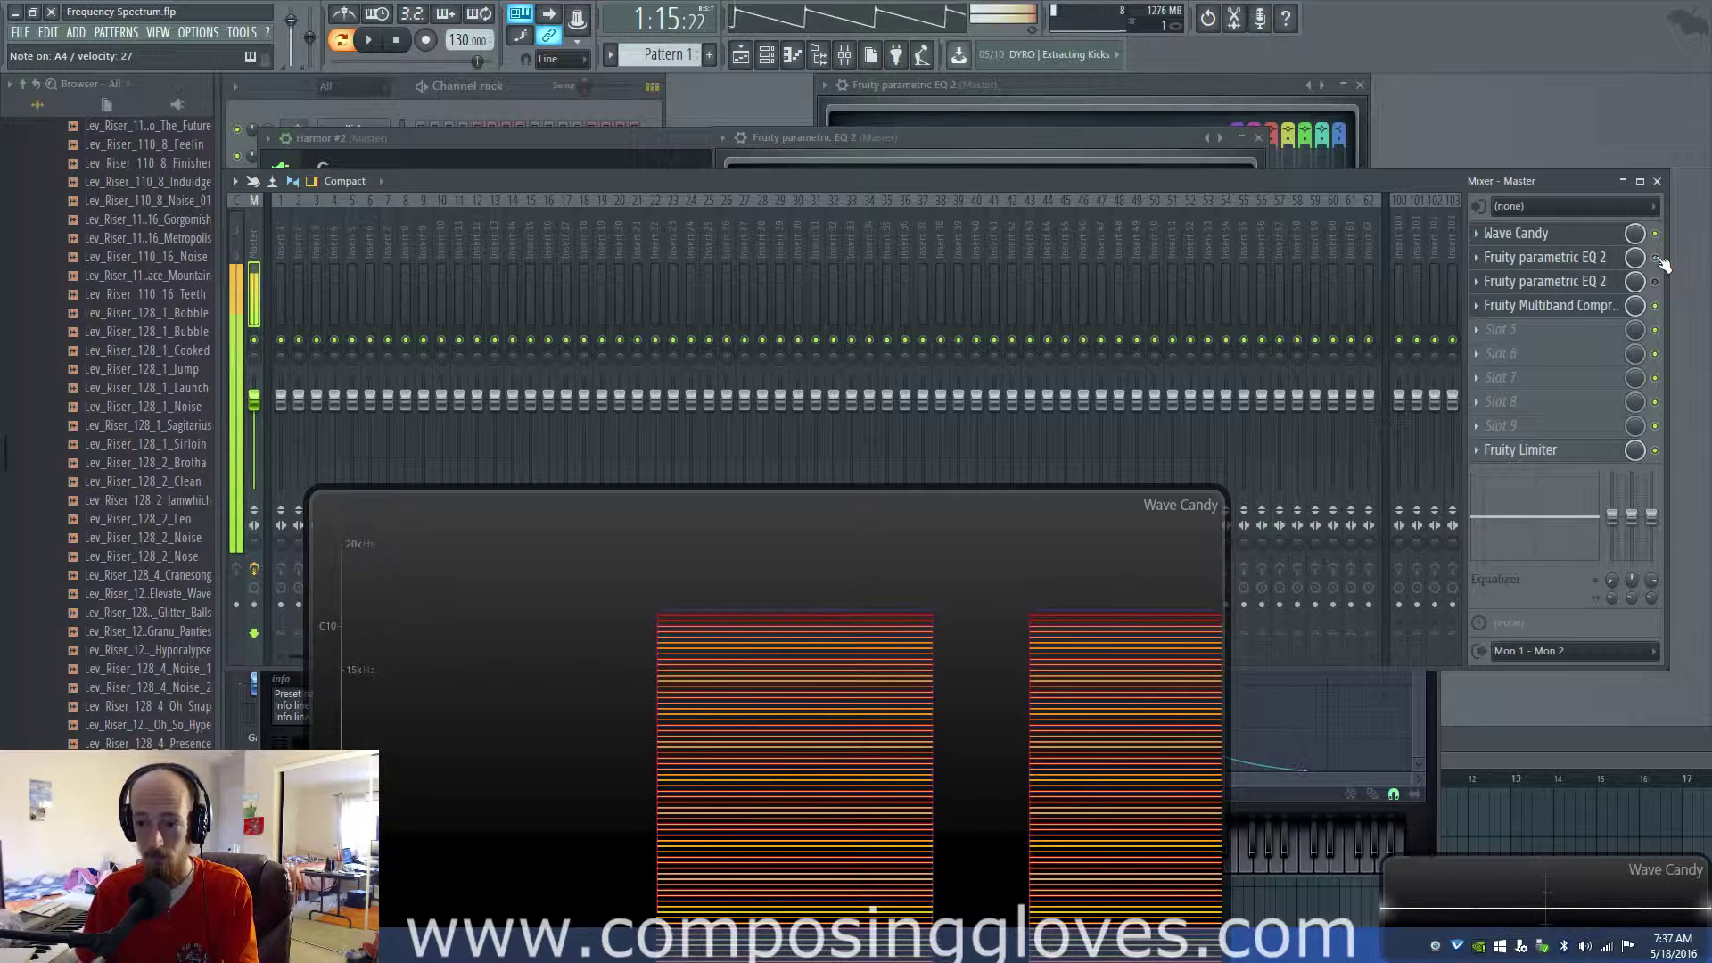
{"action": "left_click", "coordinate": [1613, 266]}
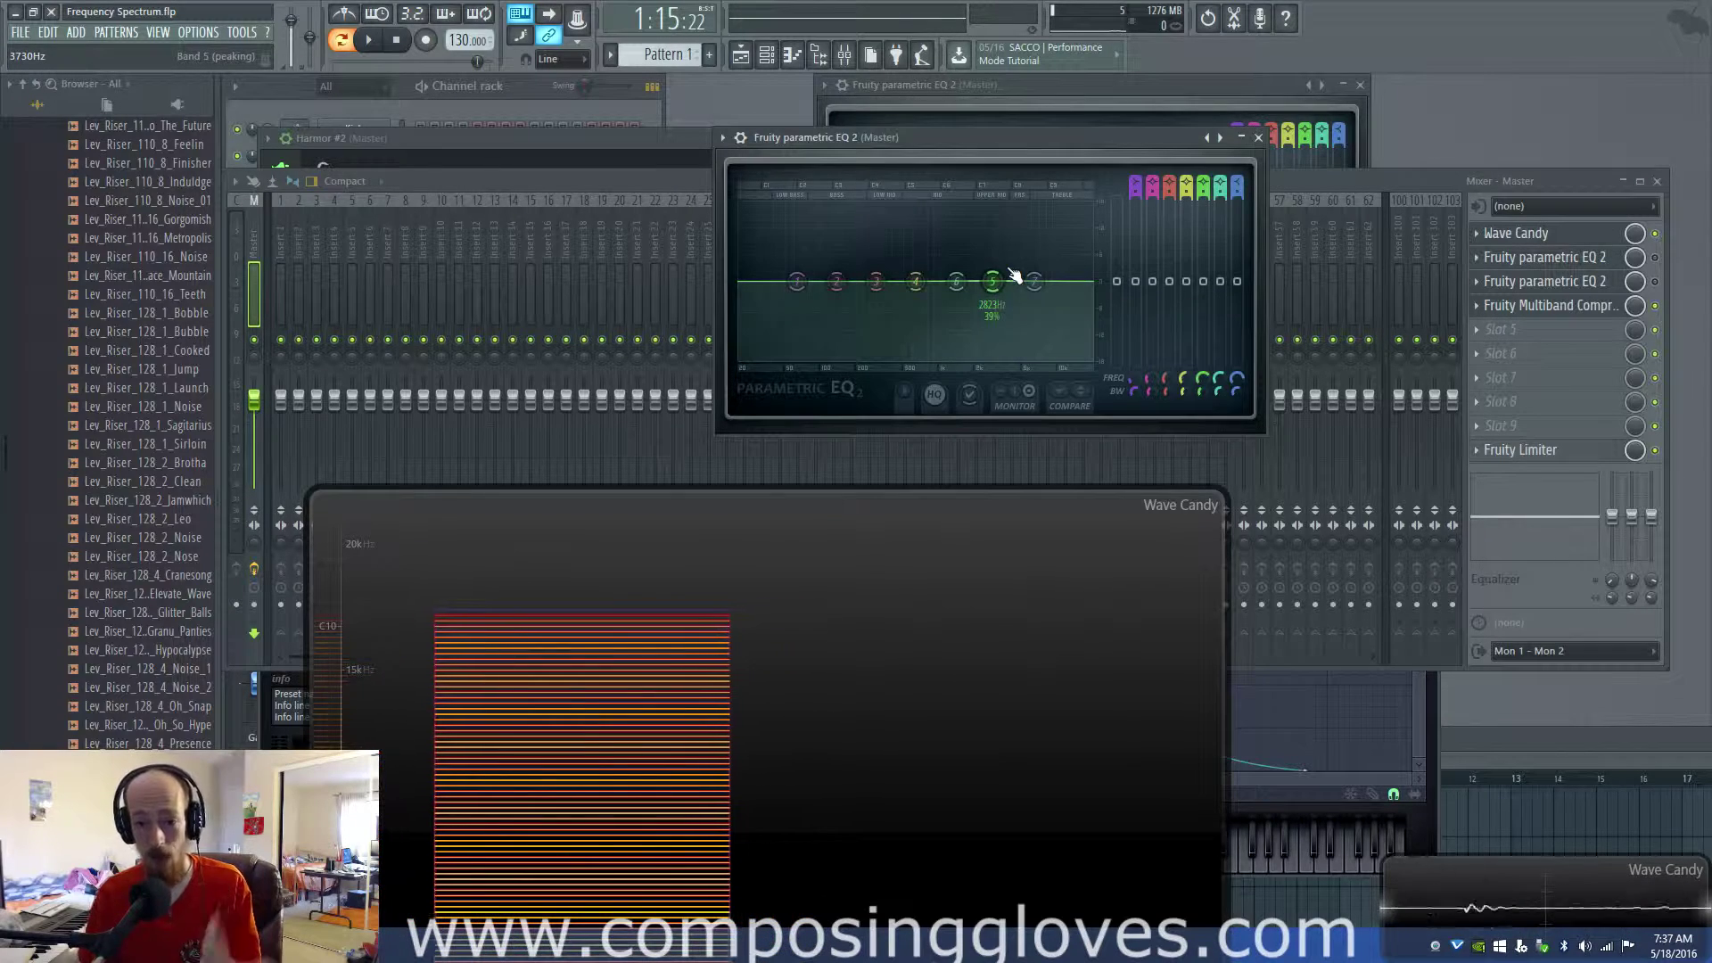
{"action": "left_click", "coordinate": [1550, 305]}
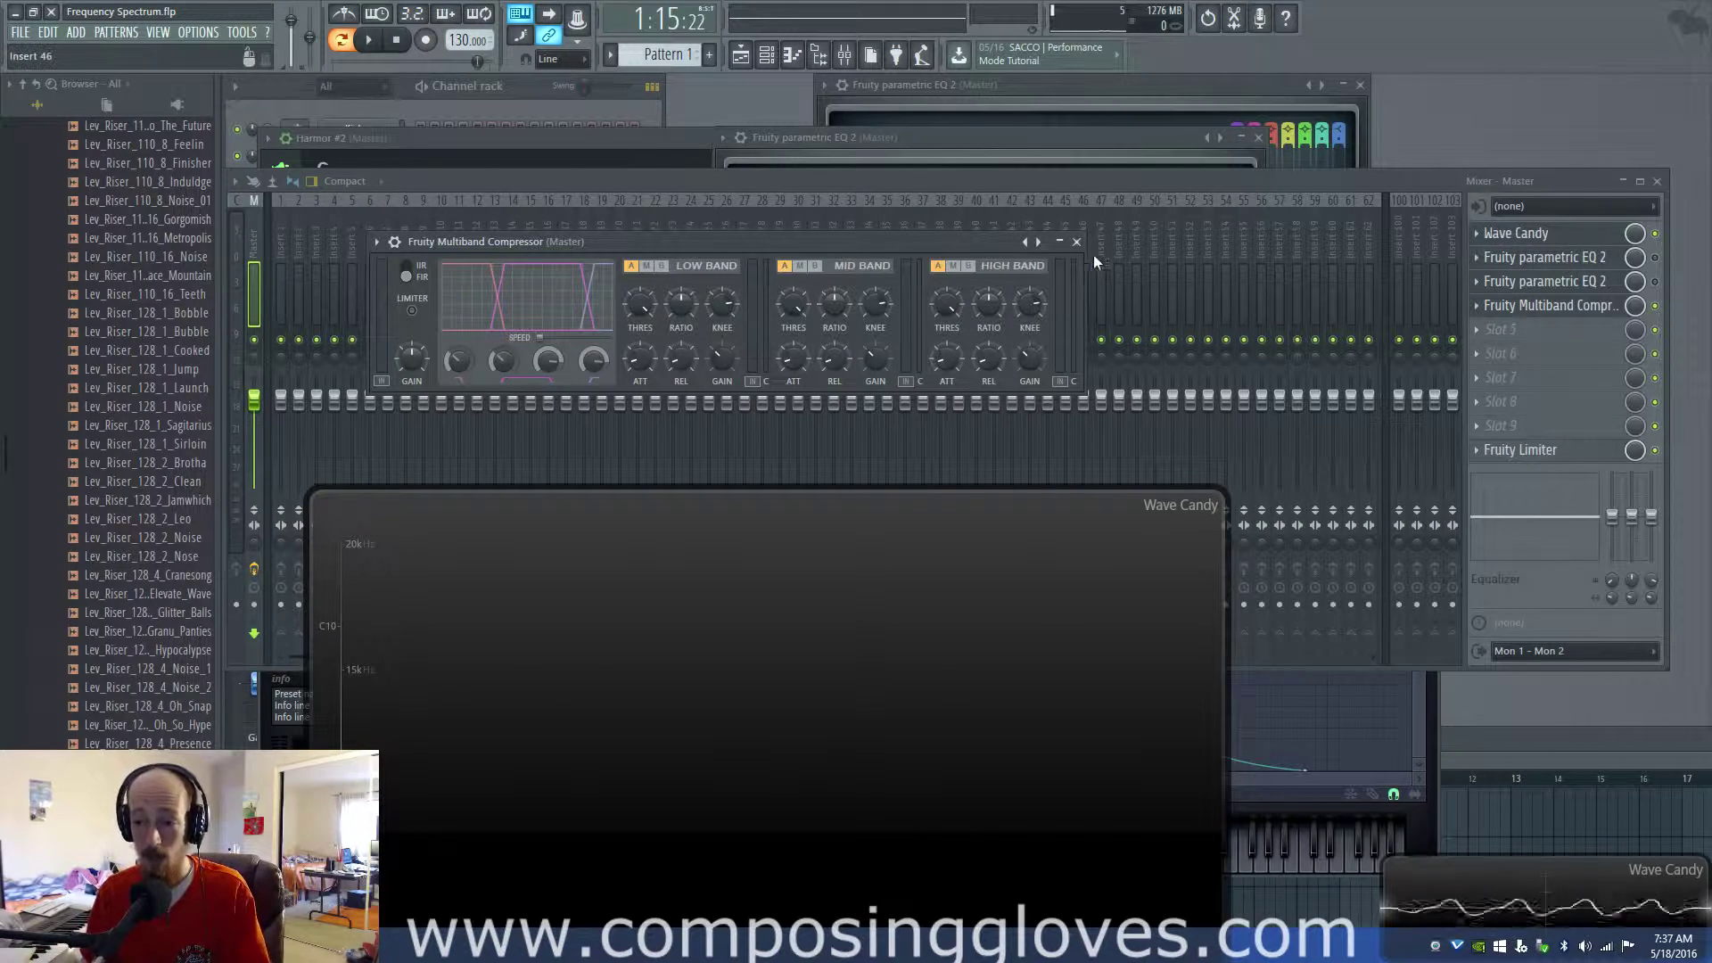
- Bring the master Fruity parametric EQ 2 back to front and nudge band 6 toward a cut near 1157 Hz
{"action": "left_click", "coordinate": [1521, 282]}
{"action": "mouse_move", "coordinate": [957, 282]}
{"action": "left_mouse_down"}
{"action": "mouse_move", "coordinate": [919, 357]}
{"action": "mouse_move", "coordinate": [961, 294]}
{"action": "mouse_move", "coordinate": [951, 332]}
{"action": "mouse_move", "coordinate": [959, 284]}
{"action": "left_mouse_up"}
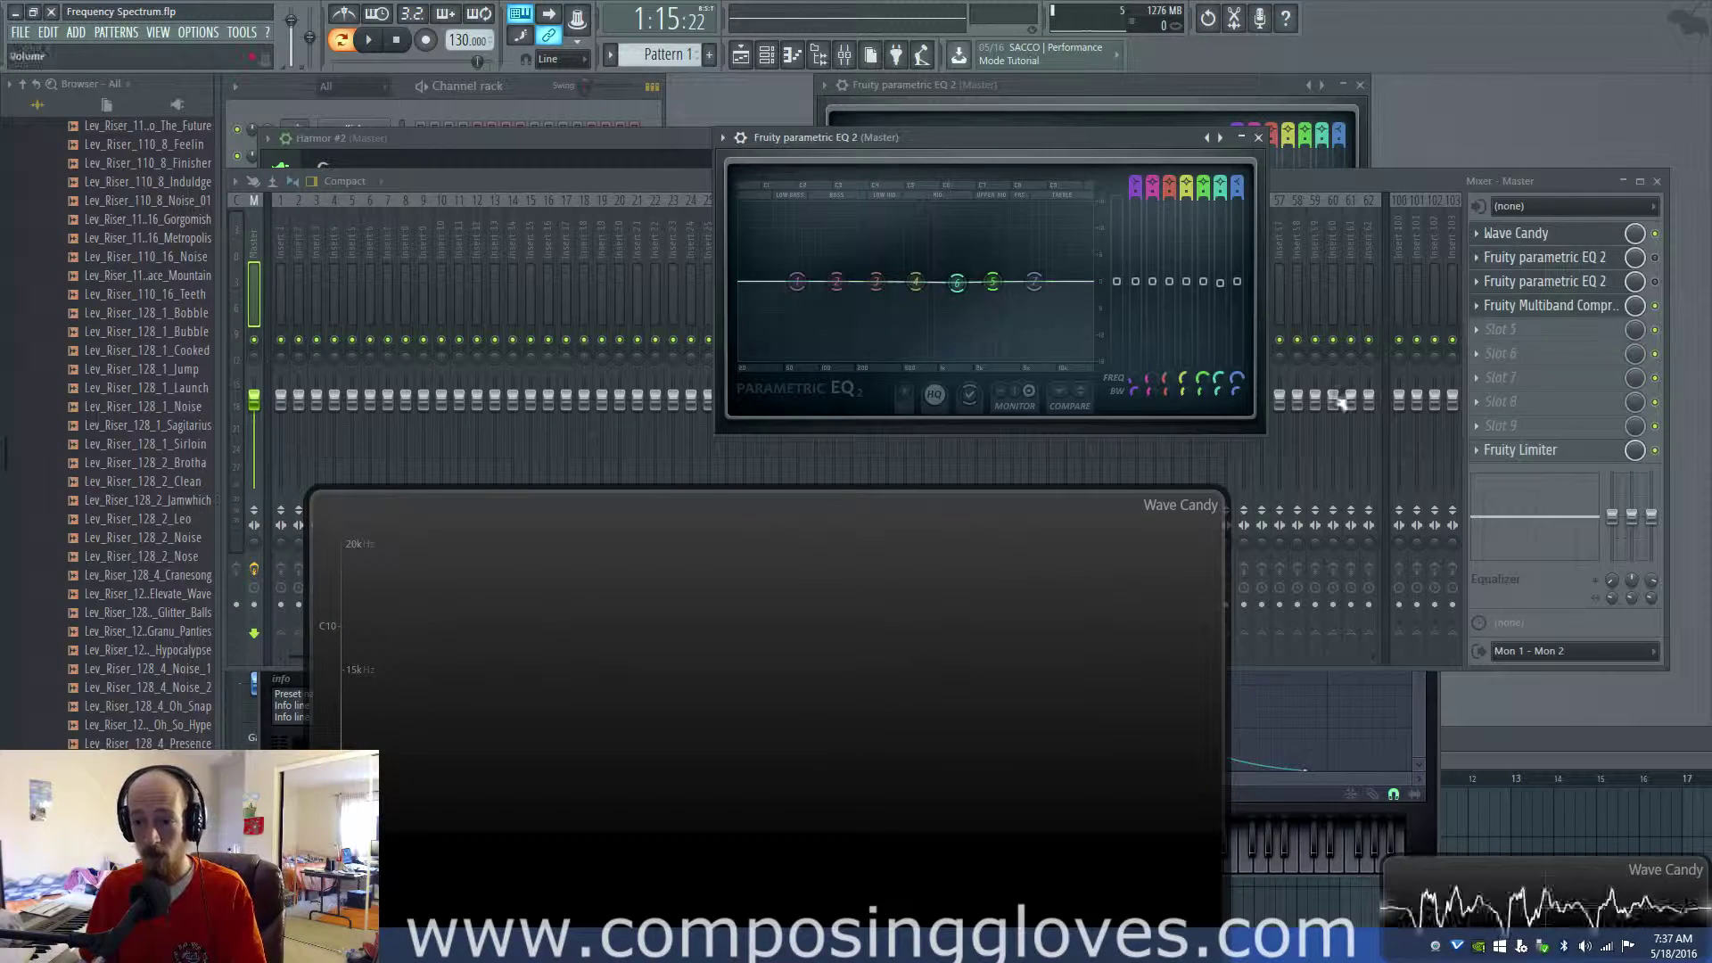
- Bring the Fruity Multiband Compressor back to front and move its window up and right, clear of the mixer
{"action": "left_click", "coordinate": [1516, 305]}
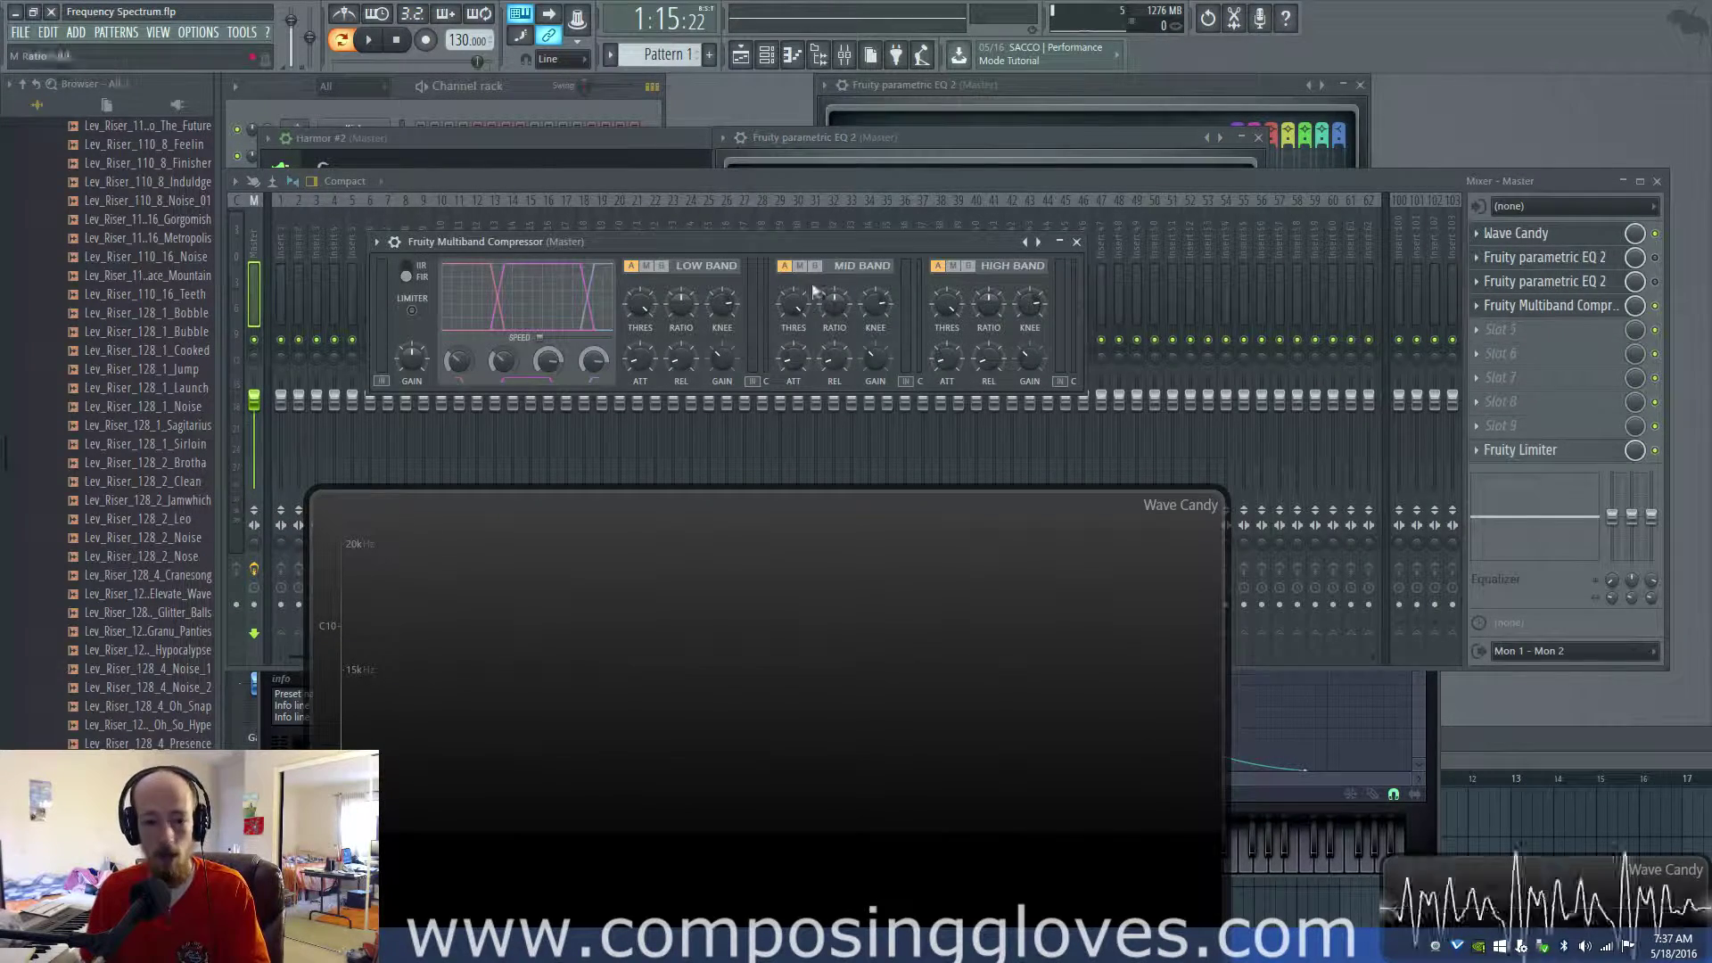
{"action": "left_click_drag", "start_coordinate": [784, 239], "coordinate": [861, 191]}
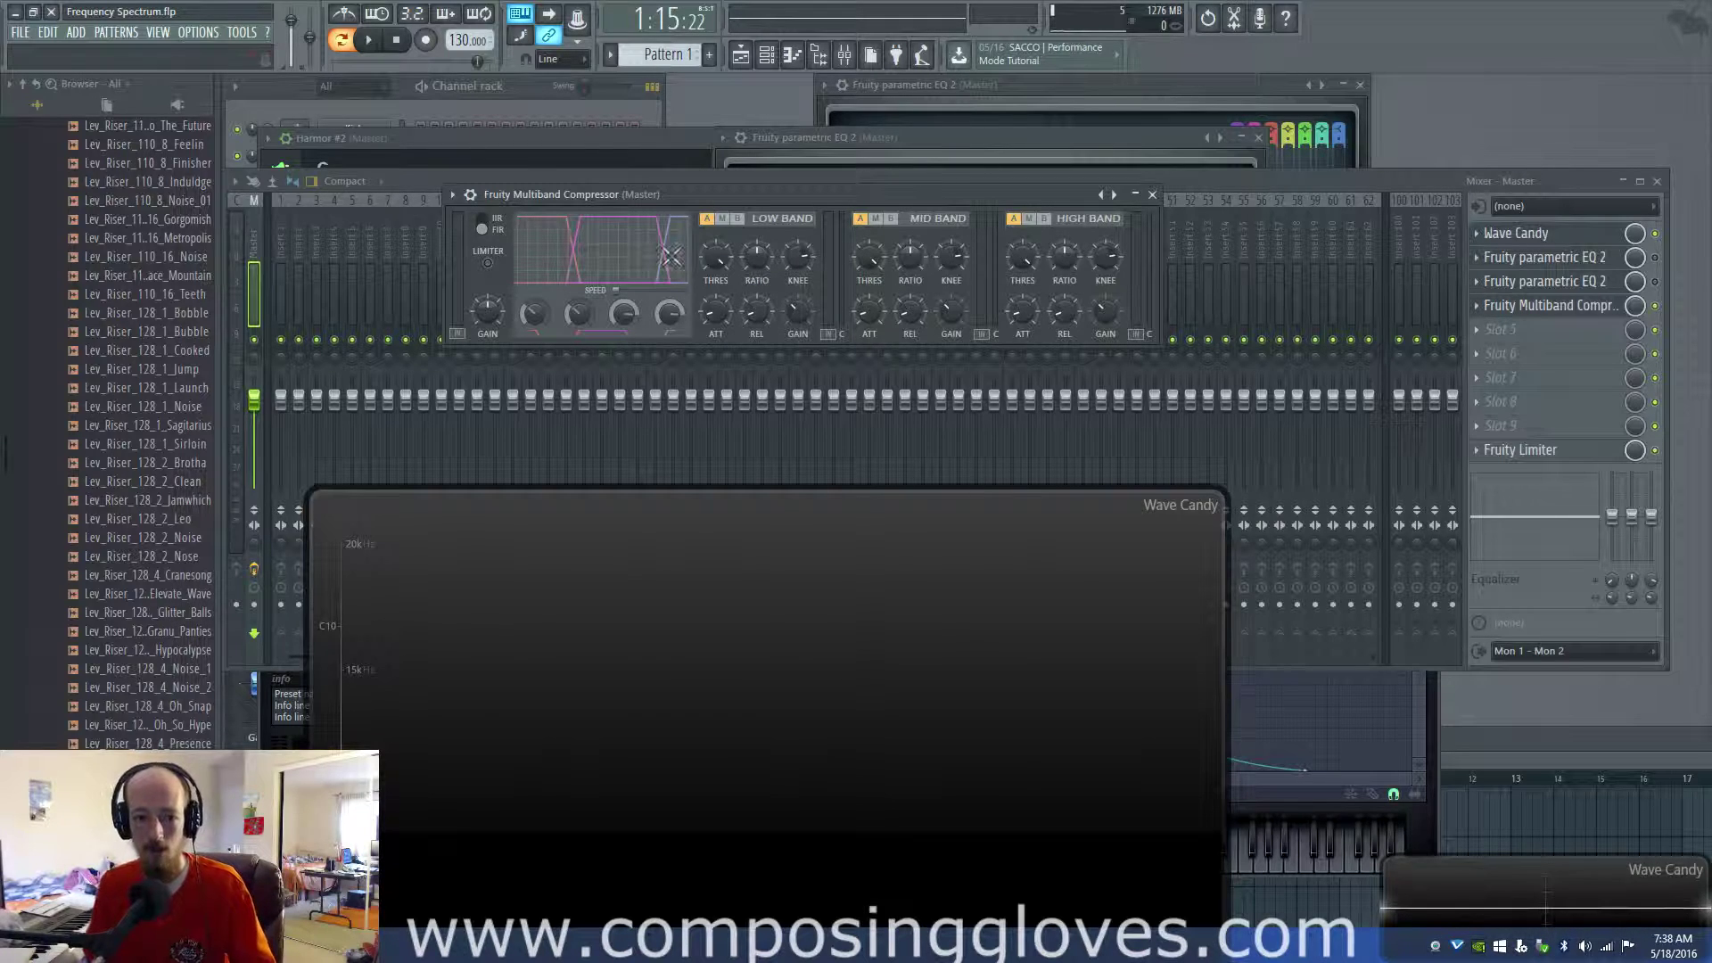
{"action": "left_click_drag", "start_coordinate": [840, 194], "coordinate": [856, 152]}
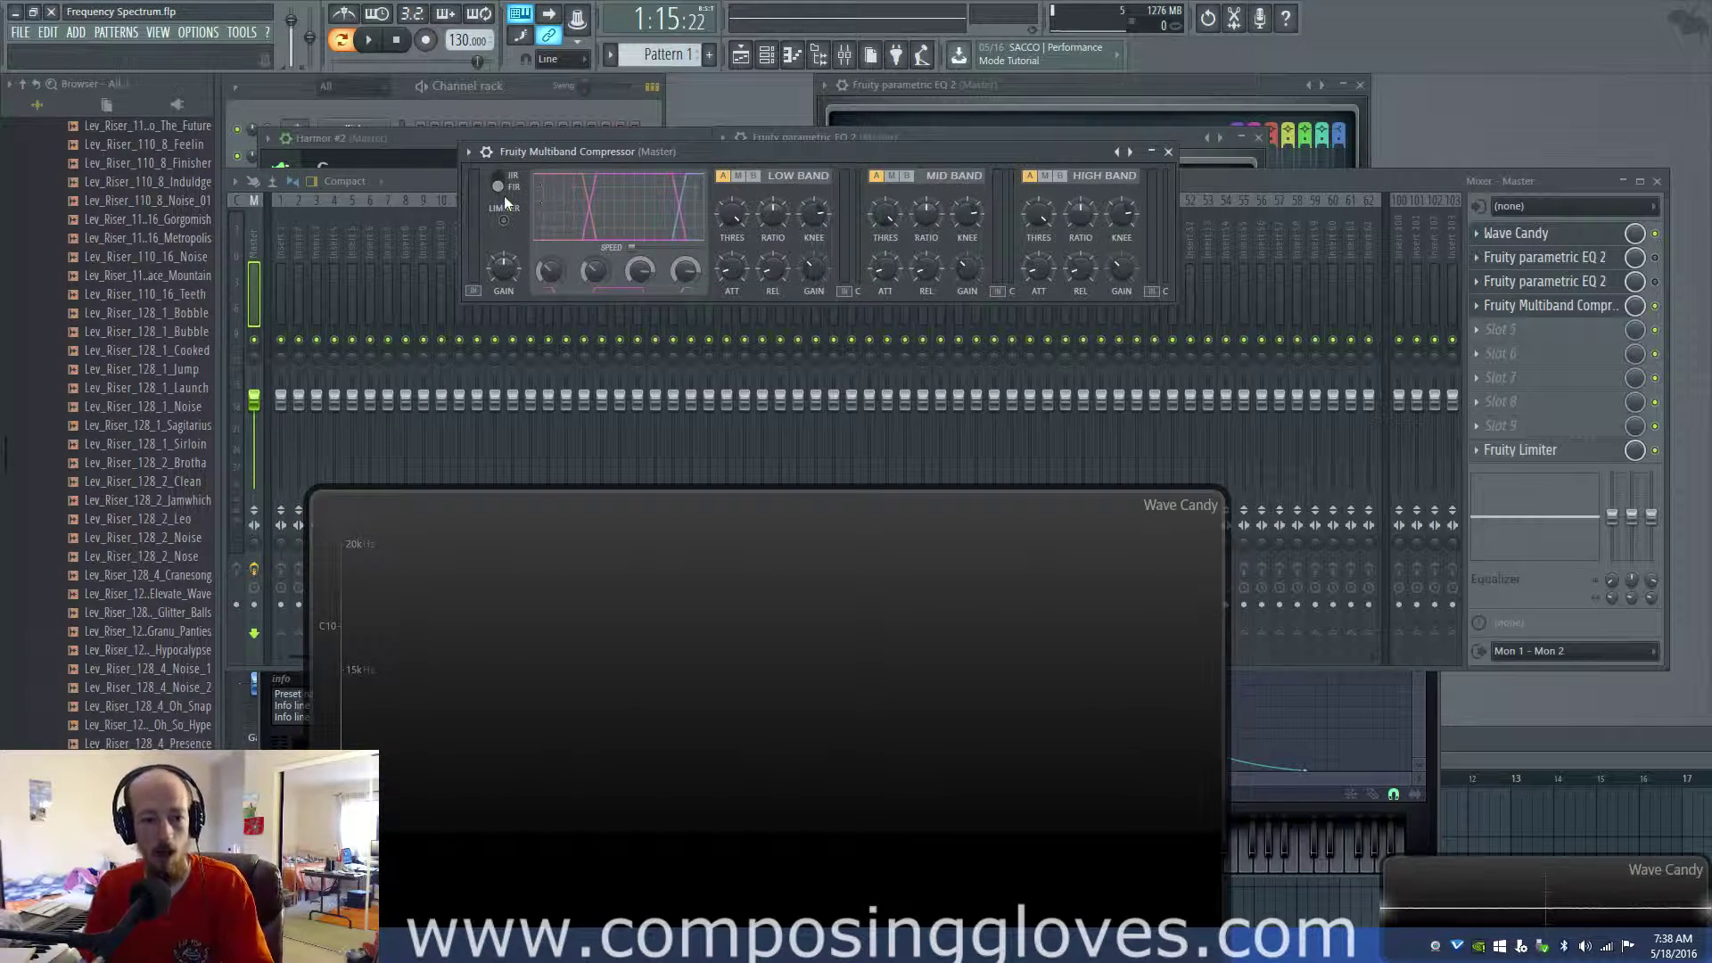